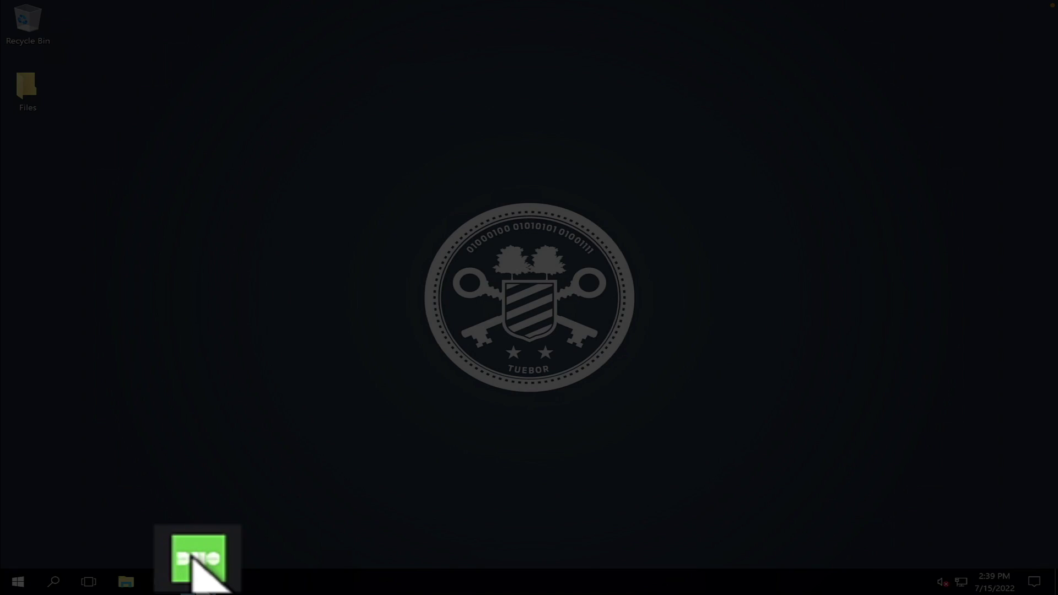
Step: Open the Proxy Manager and validate authproxy.cfg, which flags the api_host value as invalid
{"action": "left_click", "coordinate": [196, 582]}
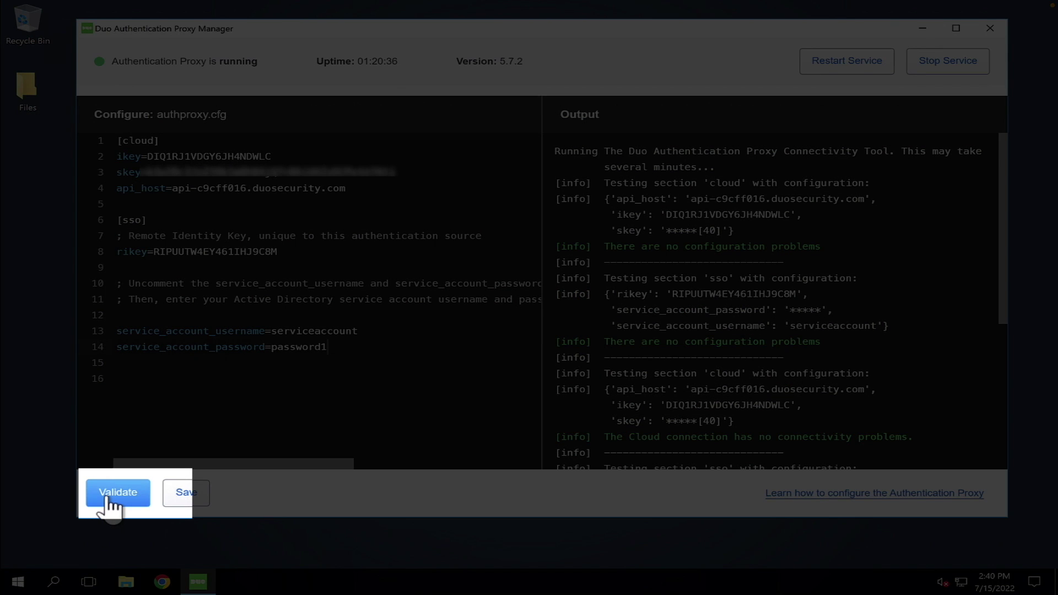
{"action": "left_click", "coordinate": [111, 496]}
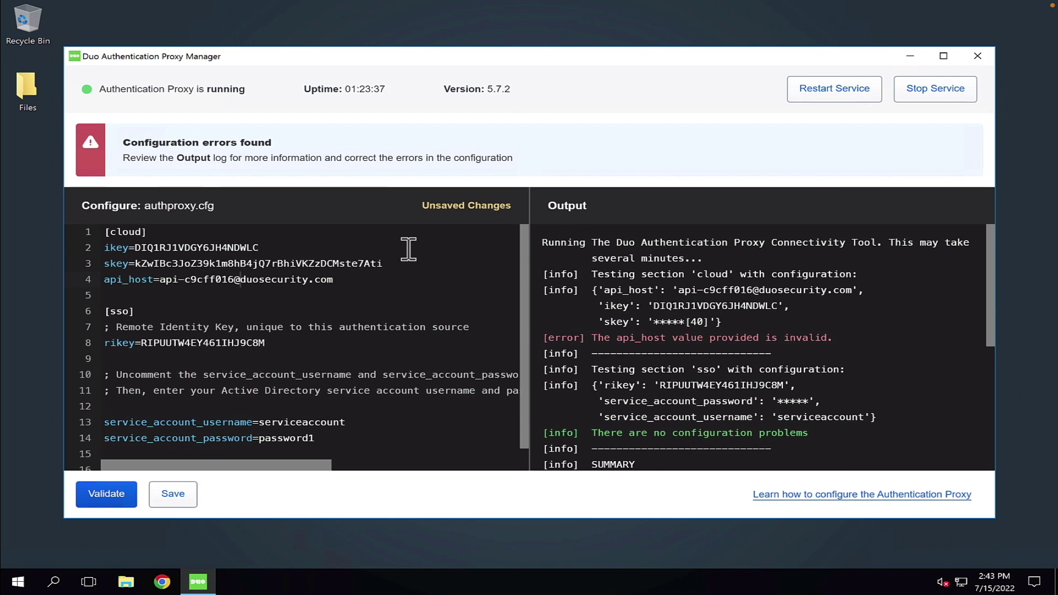
{"action": "scroll", "coordinate": [860, 347], "scroll_direction": "down", "scroll_amount": 1}
{"action": "scroll", "coordinate": [860, 348], "scroll_direction": "down", "scroll_amount": 1}
{"action": "scroll", "coordinate": [860, 347], "scroll_direction": "down", "scroll_amount": 1}
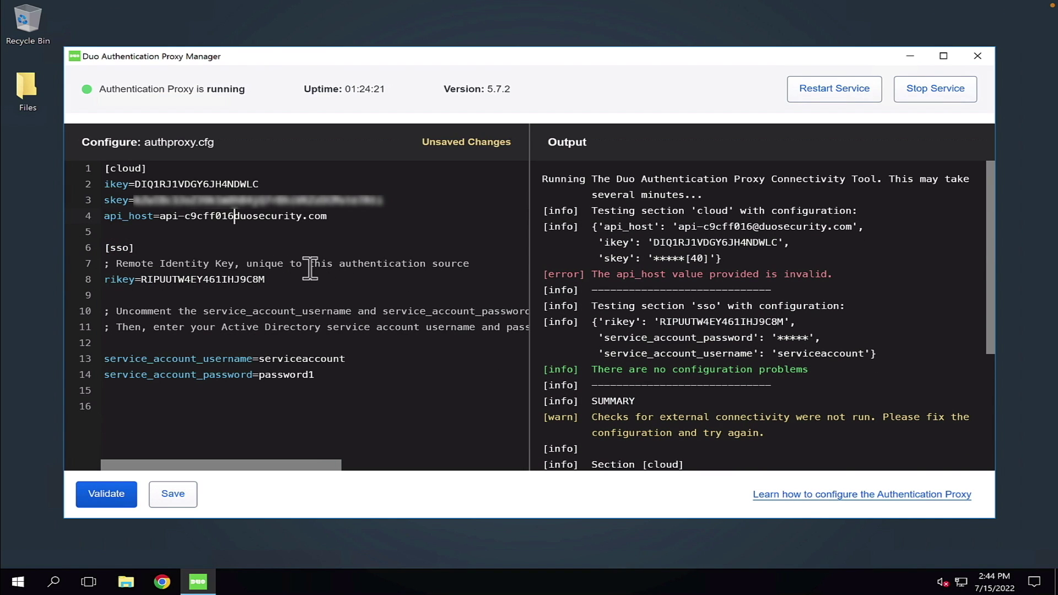
{"action": "type", "text": "."}
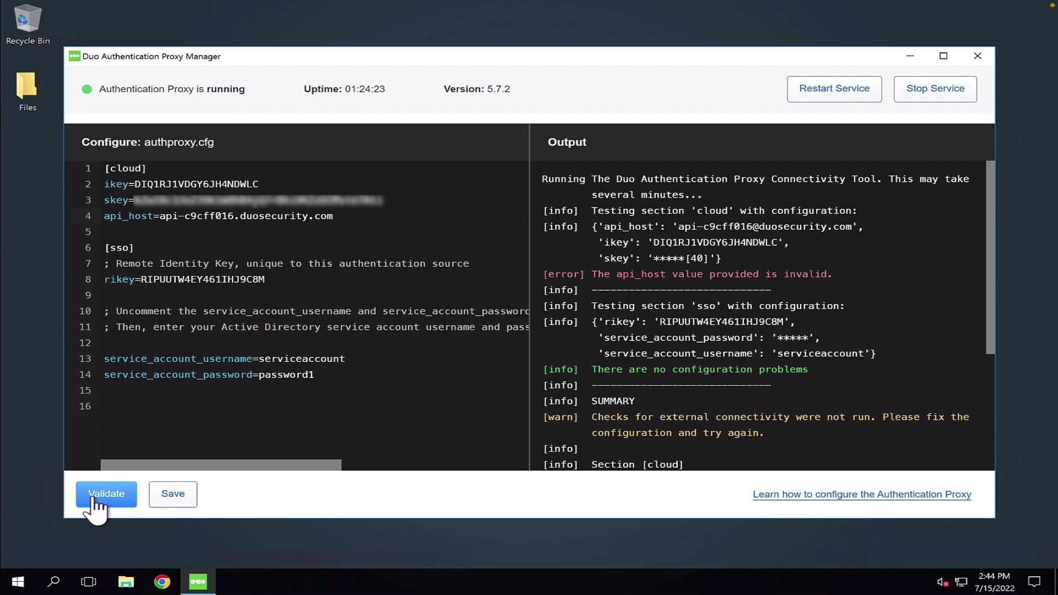
Step: Re-validate with api_host corrected to api-c9cff016.duosecurity.com so cloud and SSO sections pass
{"action": "left_click", "coordinate": [93, 495]}
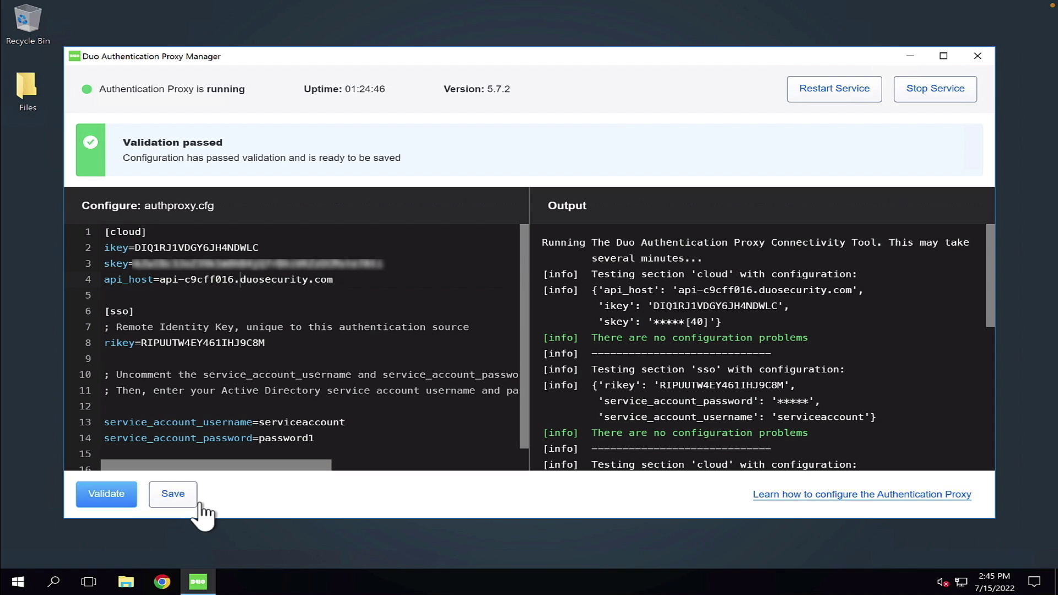
Step: Save the corrected authproxy.cfg and restart the Authentication Proxy service
{"action": "left_click", "coordinate": [173, 494]}
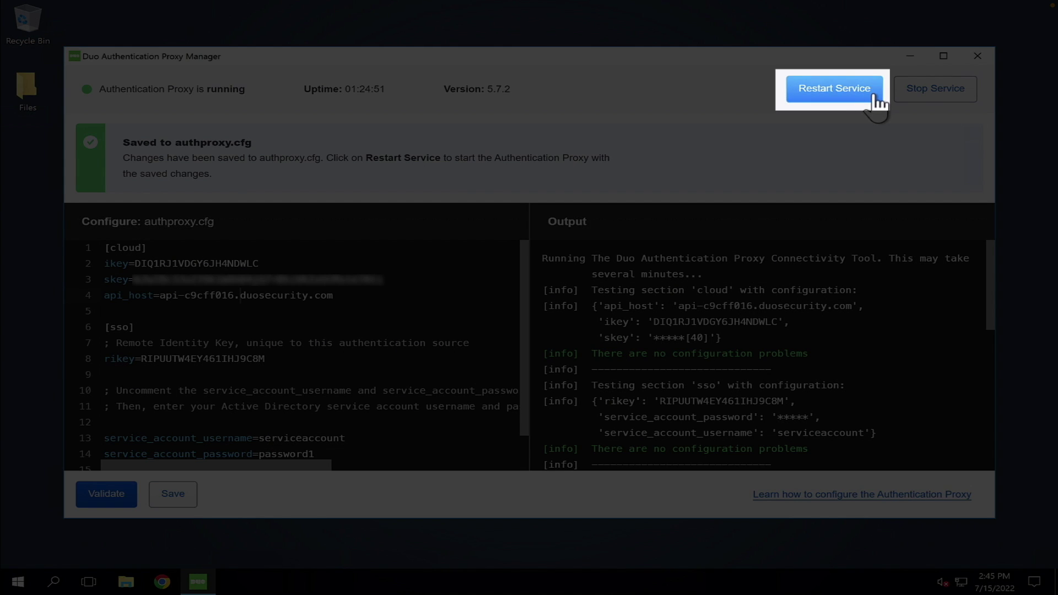
{"action": "left_click", "coordinate": [835, 88]}
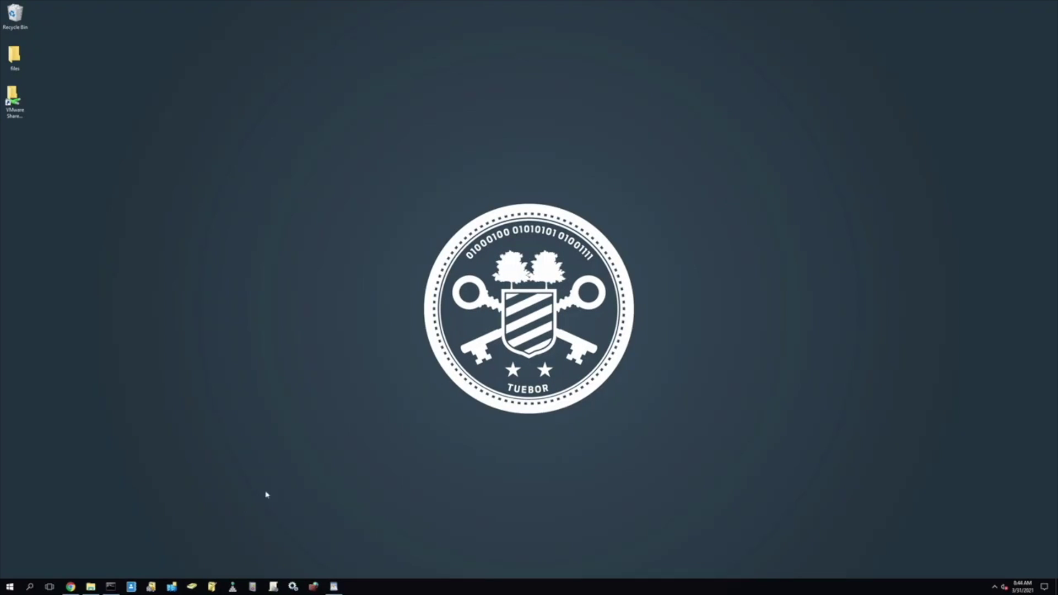
Step: Run the connectivity tool command, copied from the Duo docs, in an admin Command Prompt
{"action": "left_click", "coordinate": [111, 587]}
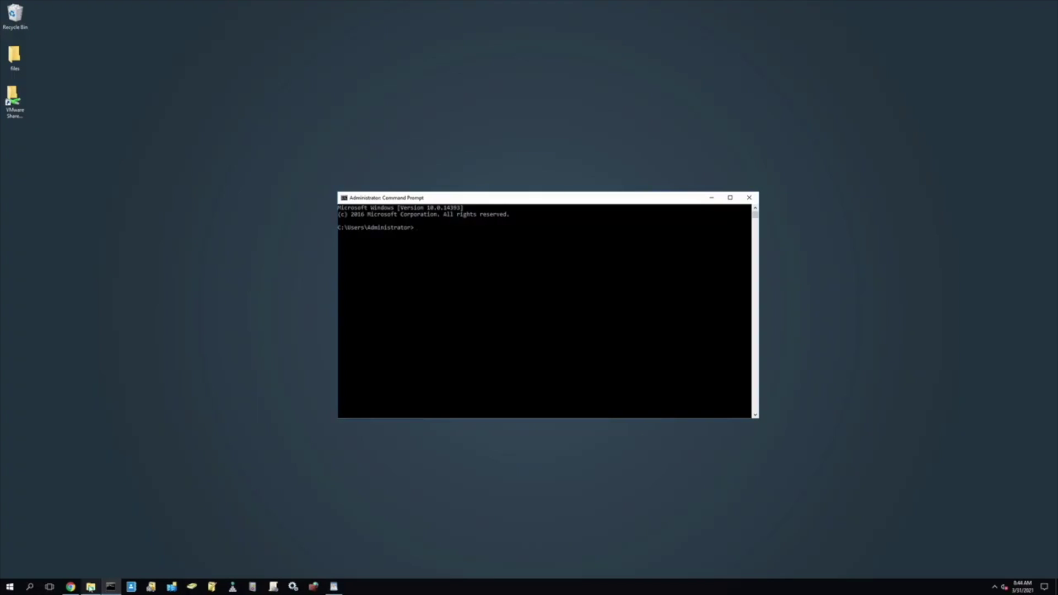
{"action": "left_click", "coordinate": [71, 587]}
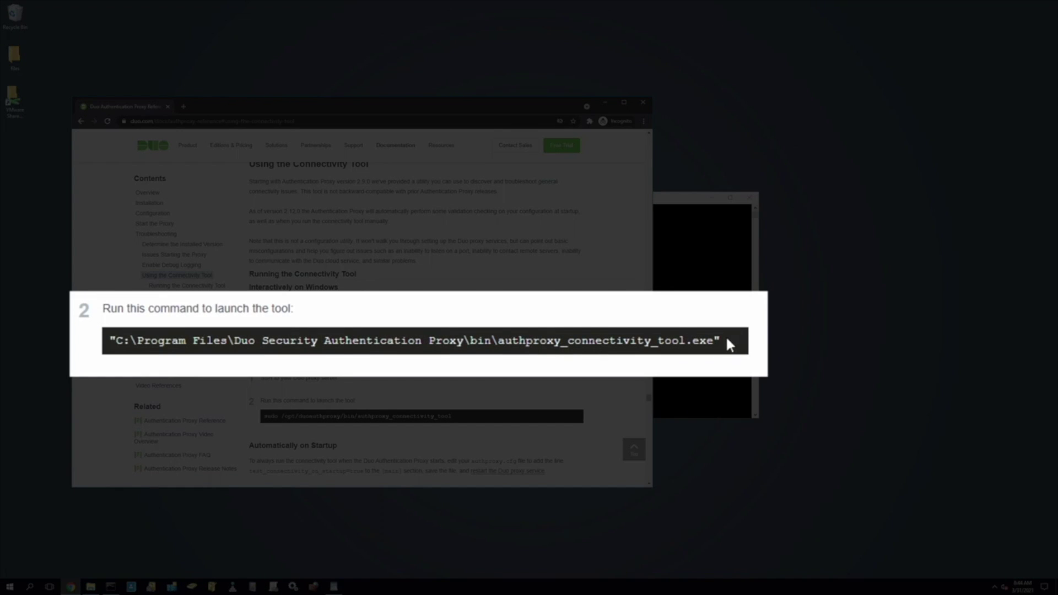
{"action": "triple_click", "coordinate": [727, 338]}
{"action": "key", "text": "ctrl+c"}
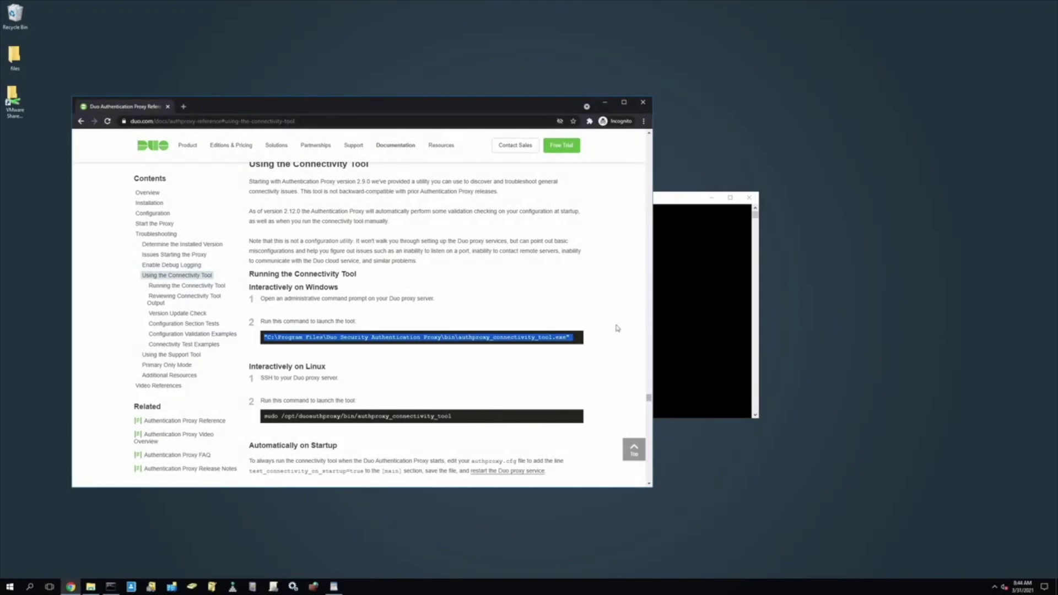
{"action": "left_click", "coordinate": [726, 311]}
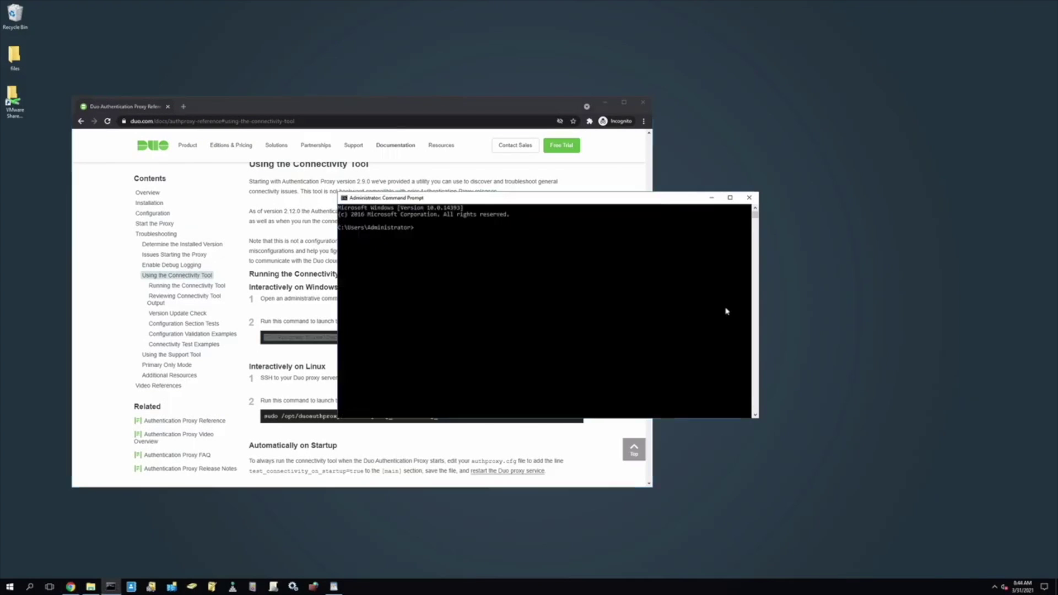
{"action": "left_click", "coordinate": [606, 104]}
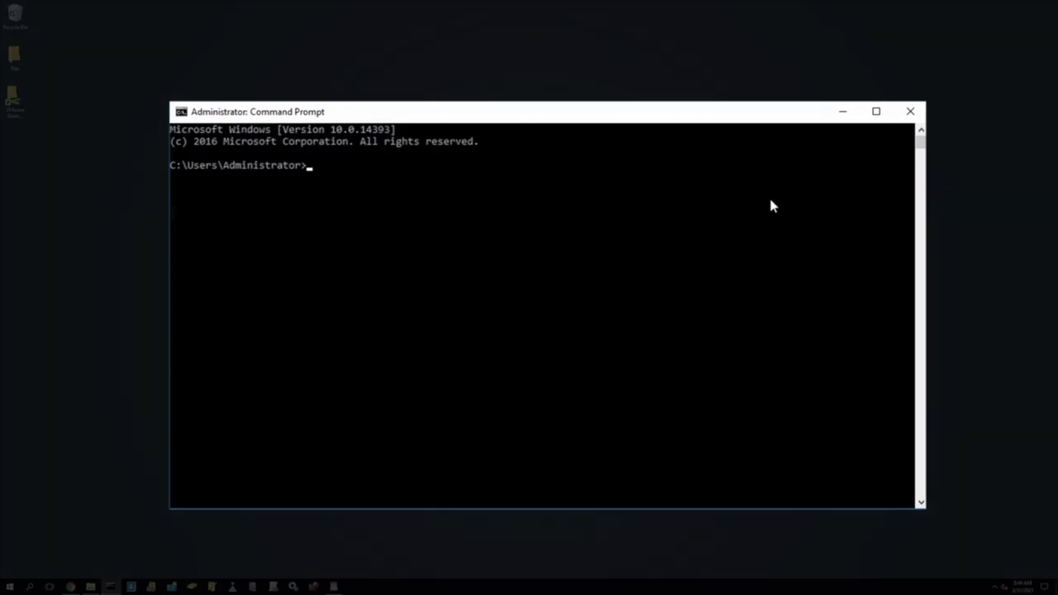
{"action": "key", "text": "ctrl+v"}
{"action": "key", "text": "Return"}
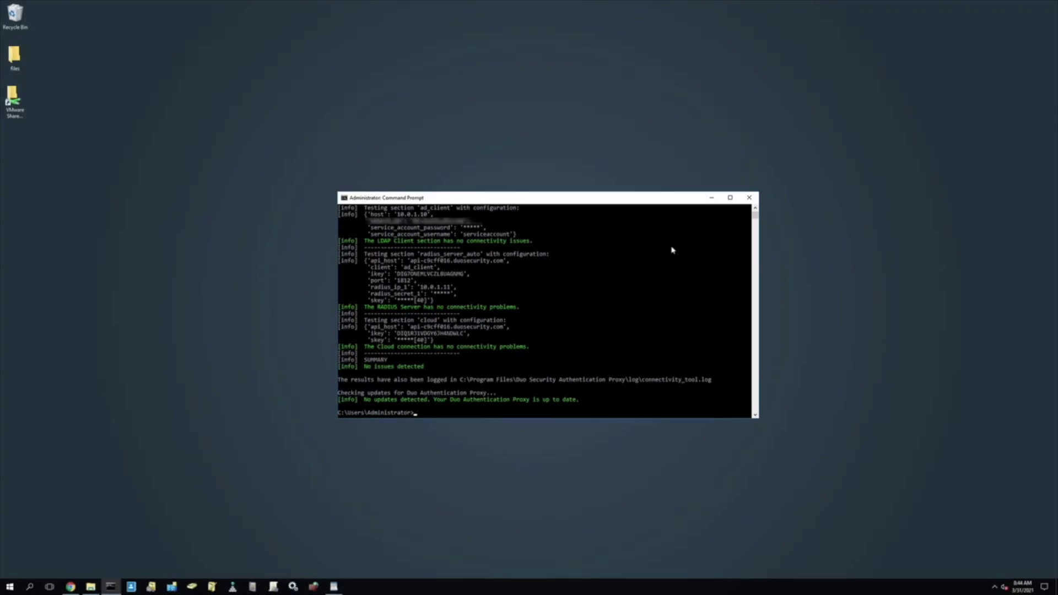
Step: Insert [main] with test_connectivity_on_startup=true above [ad_client] in WordPad and save
{"action": "left_click", "coordinate": [335, 587]}
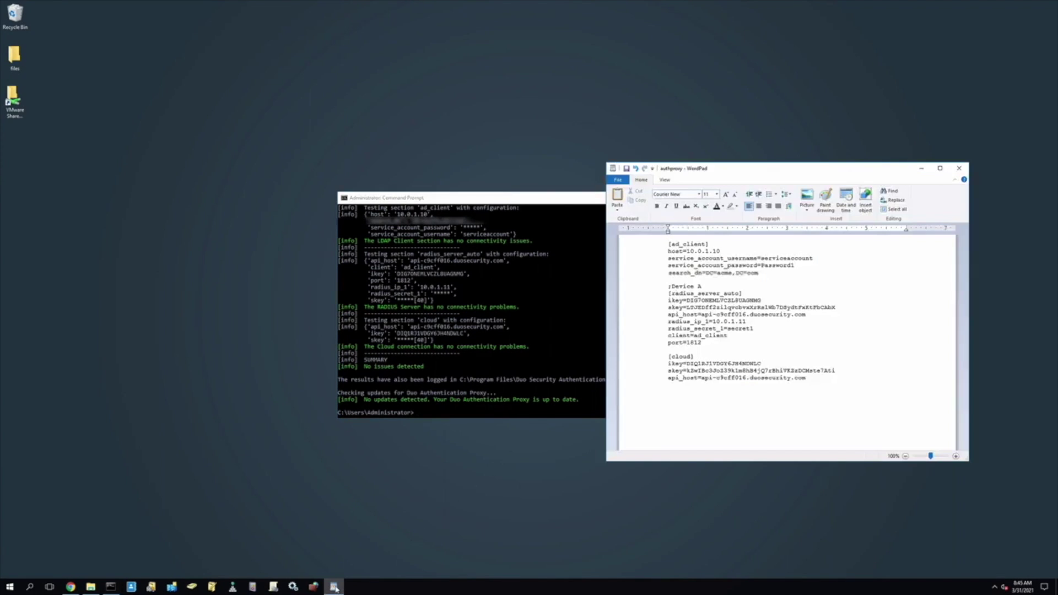
{"action": "key", "text": "Return"}
{"action": "key", "text": "Return"}
{"action": "key", "text": "Up"}
{"action": "key", "text": "Up"}
{"action": "type", "text": "[main]"}
{"action": "key", "text": "Return"}
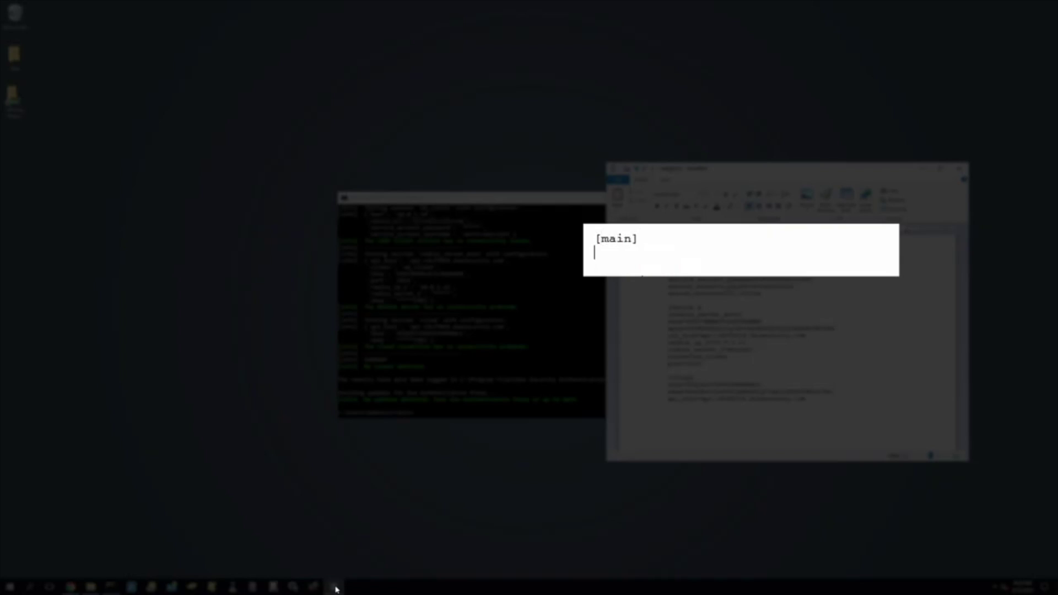
{"action": "type", "text": "test_connectivity_on_startup"}
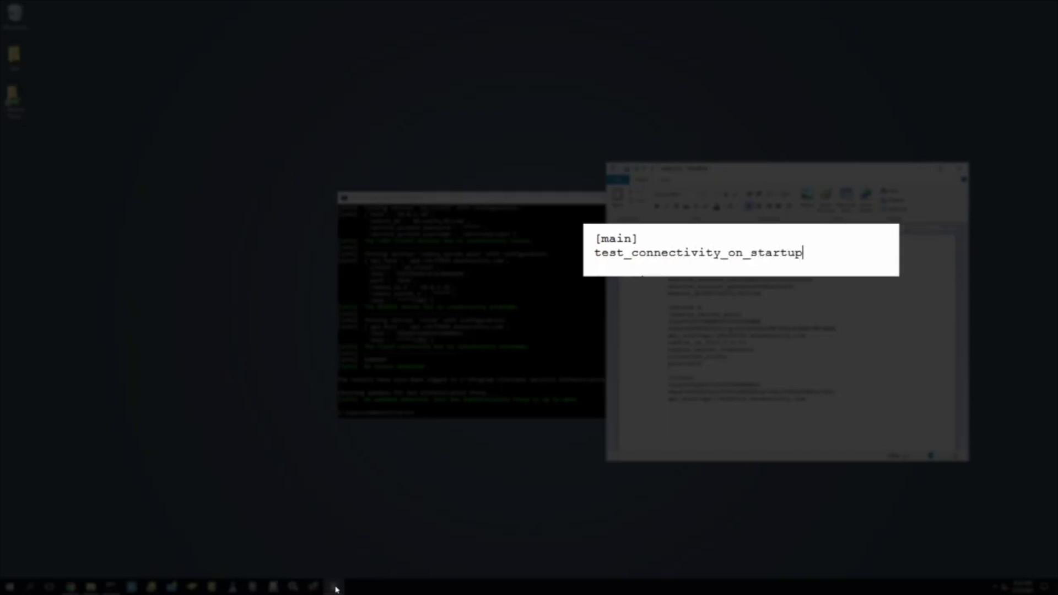
{"action": "type", "text": "=true"}
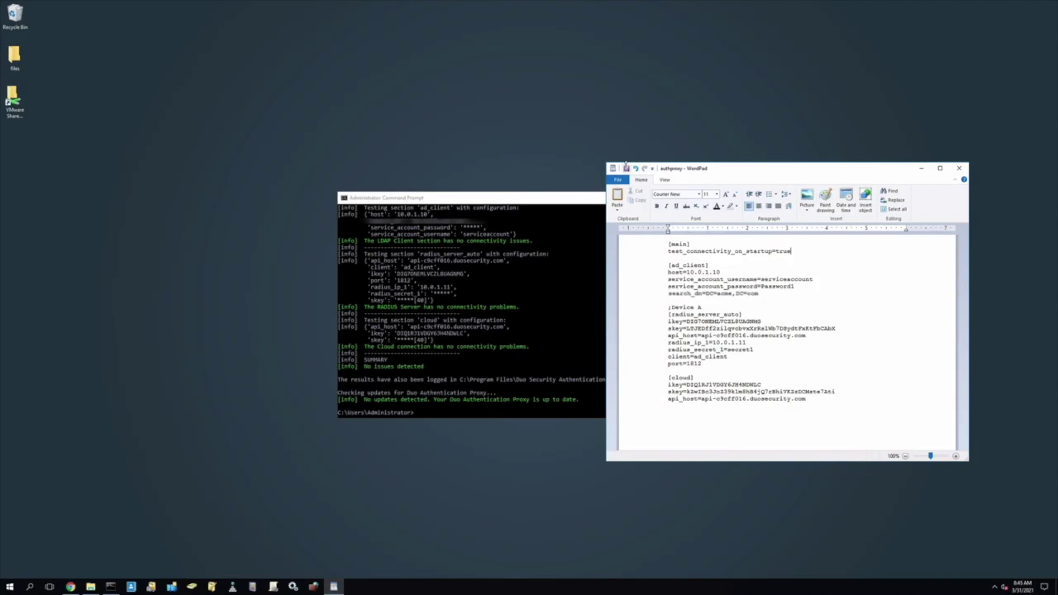
{"action": "left_click", "coordinate": [628, 170]}
Step: Run authproxyctl restart; connectivity tests pass and the proxy starts successfully
{"action": "left_click", "coordinate": [497, 198]}
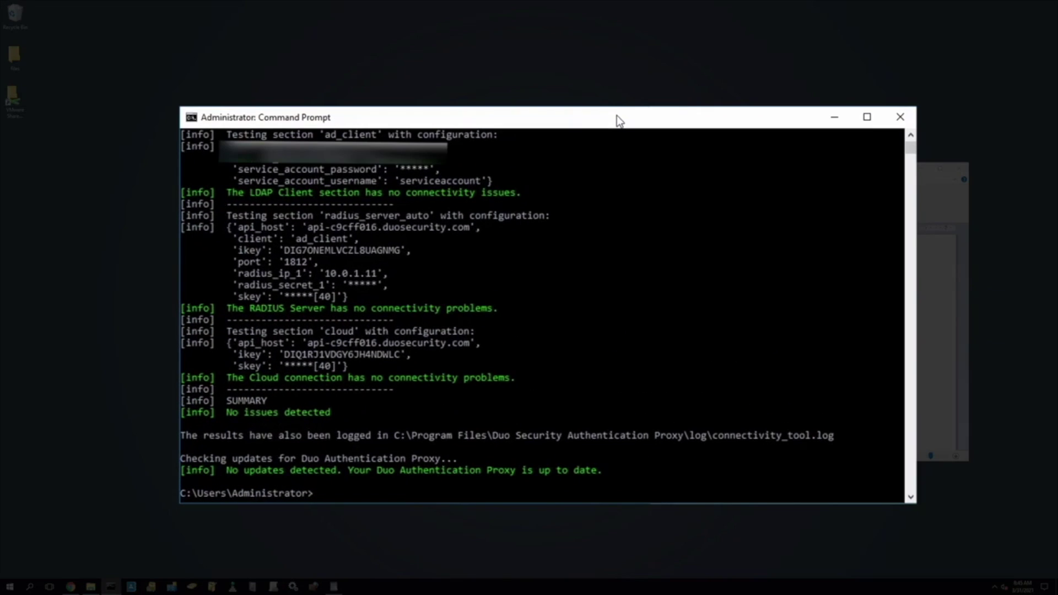
{"action": "type", "text": "authproxyctl "}
{"action": "type", "text": "restart"}
{"action": "key", "text": "Return"}
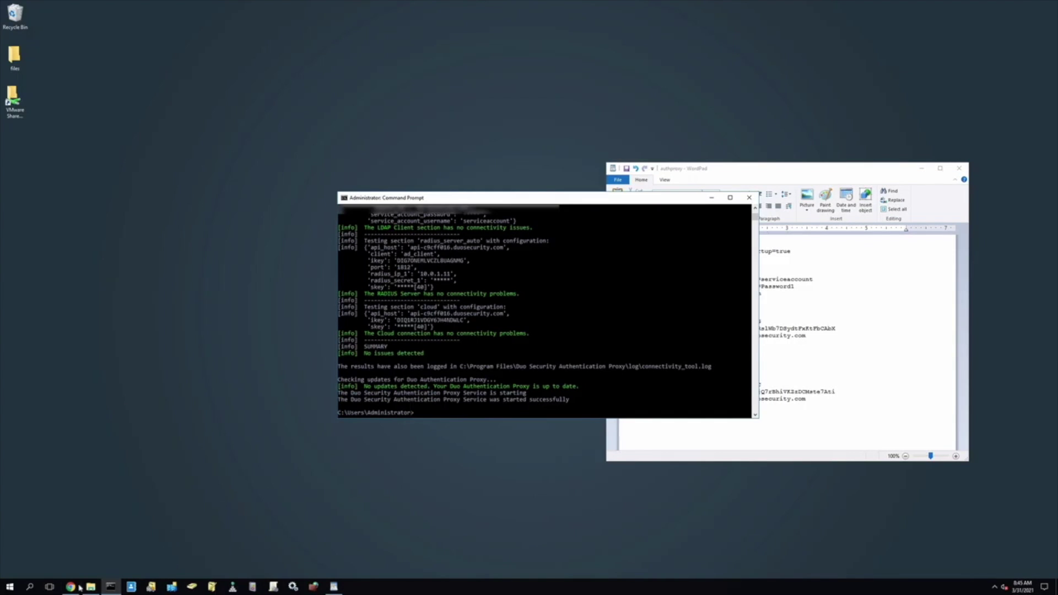
Step: Open connectivity_tool.log from C:\Program Files\Duo Security Authentication Proxy\log
{"action": "left_click", "coordinate": [91, 587]}
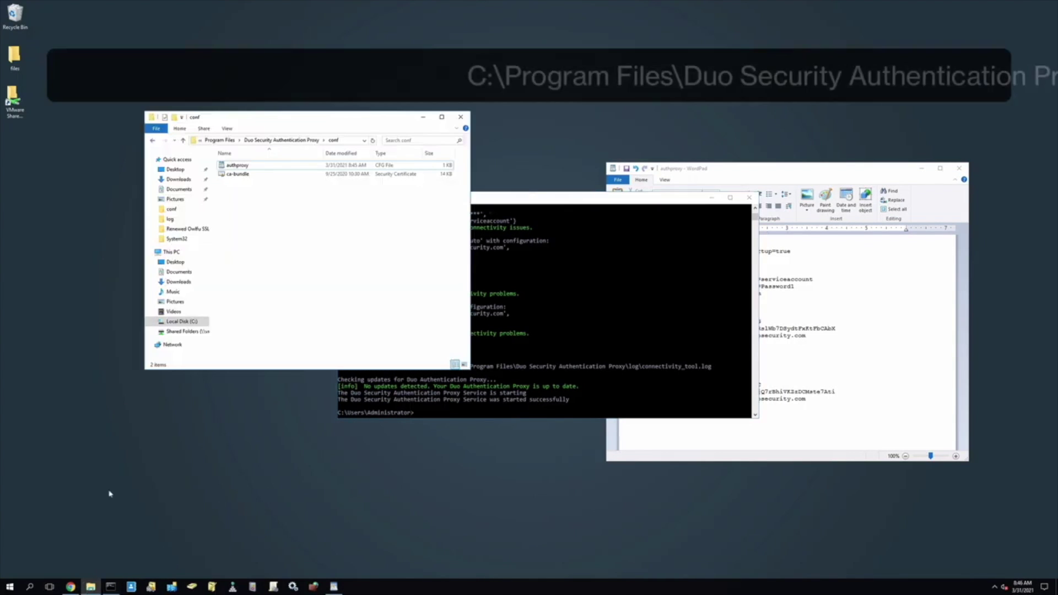
{"action": "left_click", "coordinate": [183, 321]}
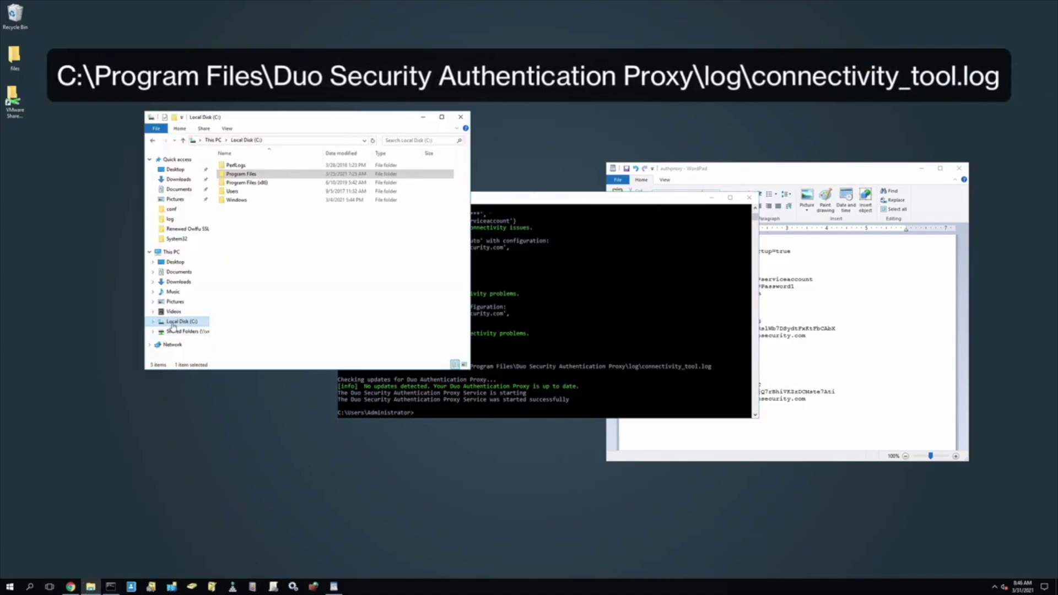
{"action": "double_click", "coordinate": [242, 174]}
{"action": "double_click", "coordinate": [260, 174]}
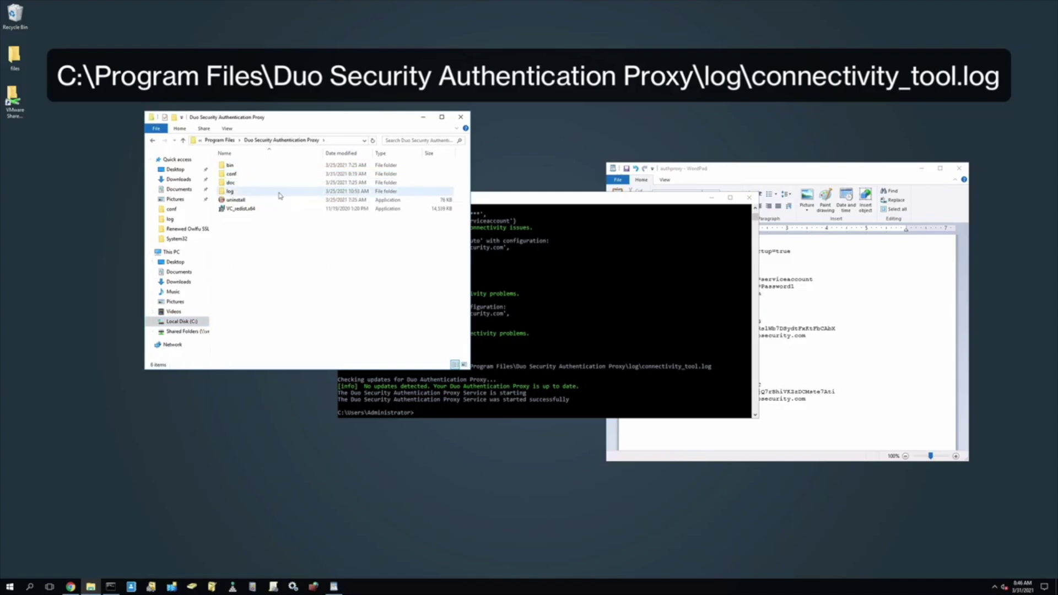
{"action": "double_click", "coordinate": [230, 191]}
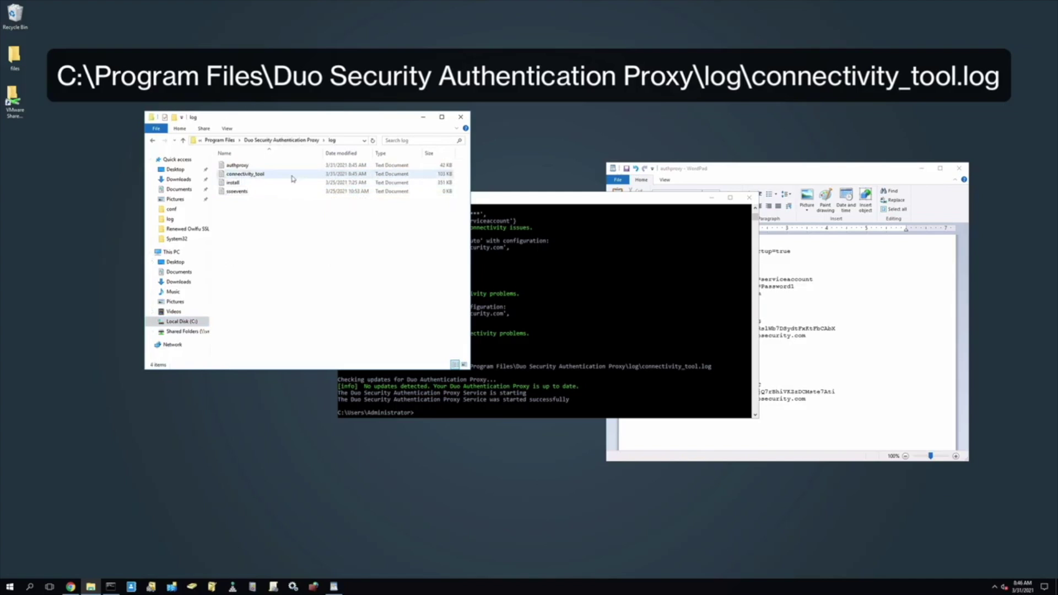
{"action": "double_click", "coordinate": [292, 175]}
Step: Move the other windows aside and centre the connectivity log window
{"action": "left_click_drag", "start_coordinate": [330, 120], "coordinate": [79, 174]}
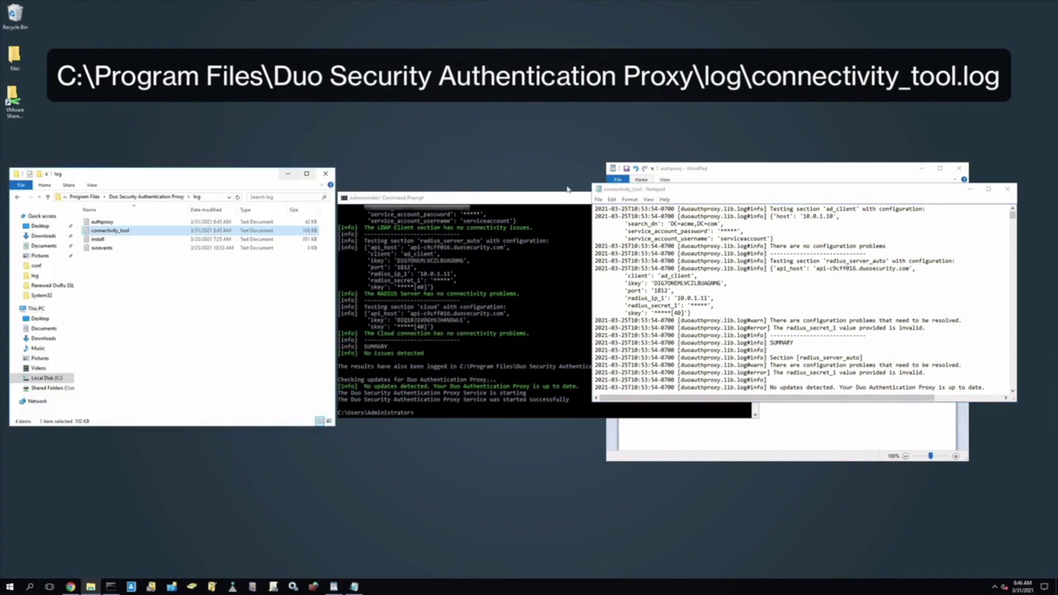
{"action": "left_click", "coordinate": [924, 171]}
{"action": "key", "text": "alt+Tab"}
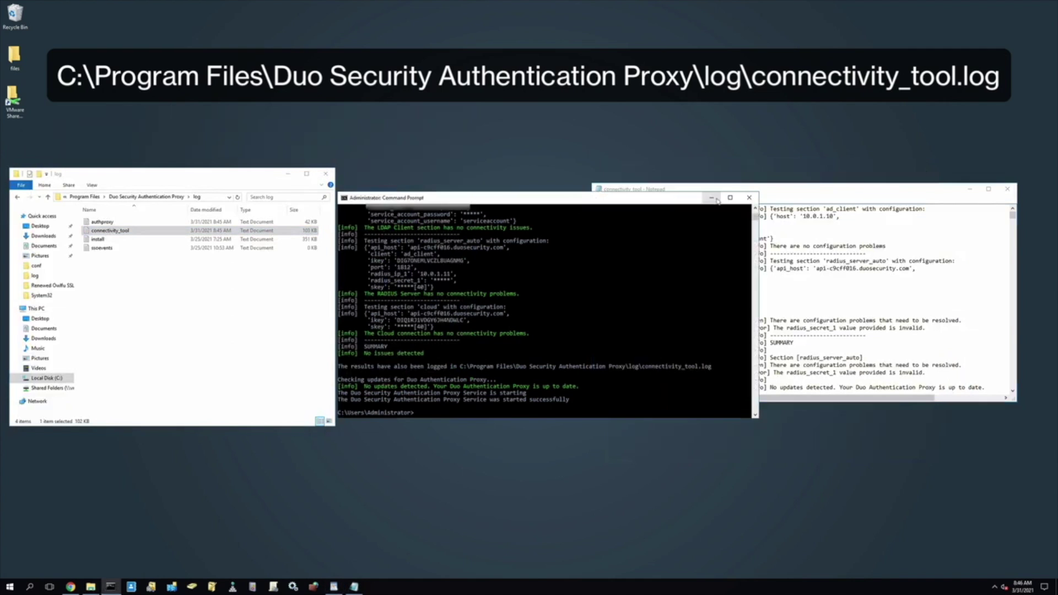
{"action": "left_click", "coordinate": [716, 197]}
{"action": "left_click_drag", "start_coordinate": [678, 189], "coordinate": [579, 189]}
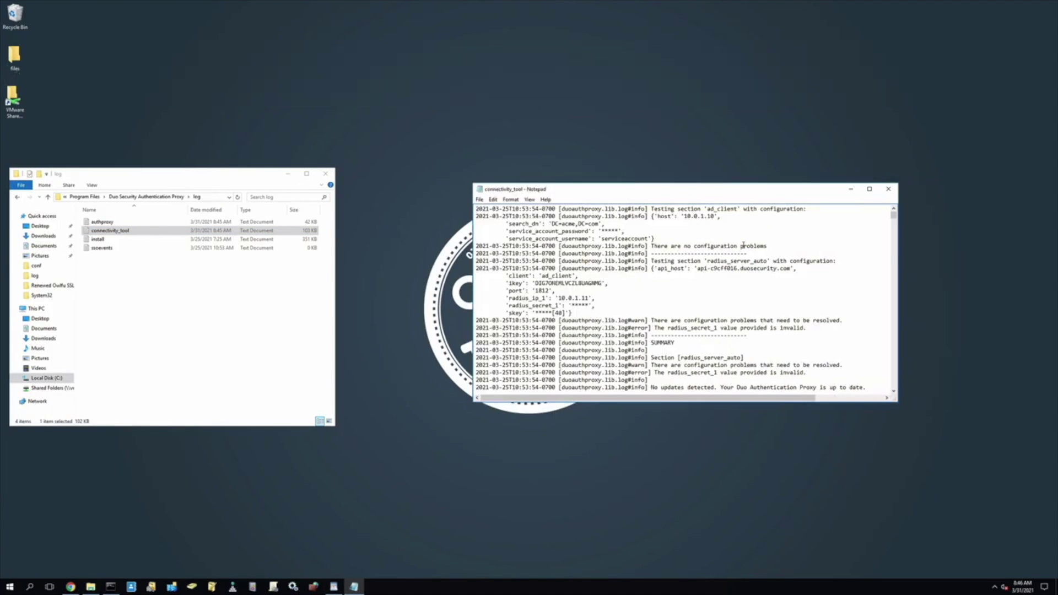
{"action": "left_click_drag", "start_coordinate": [894, 217], "coordinate": [894, 395]}
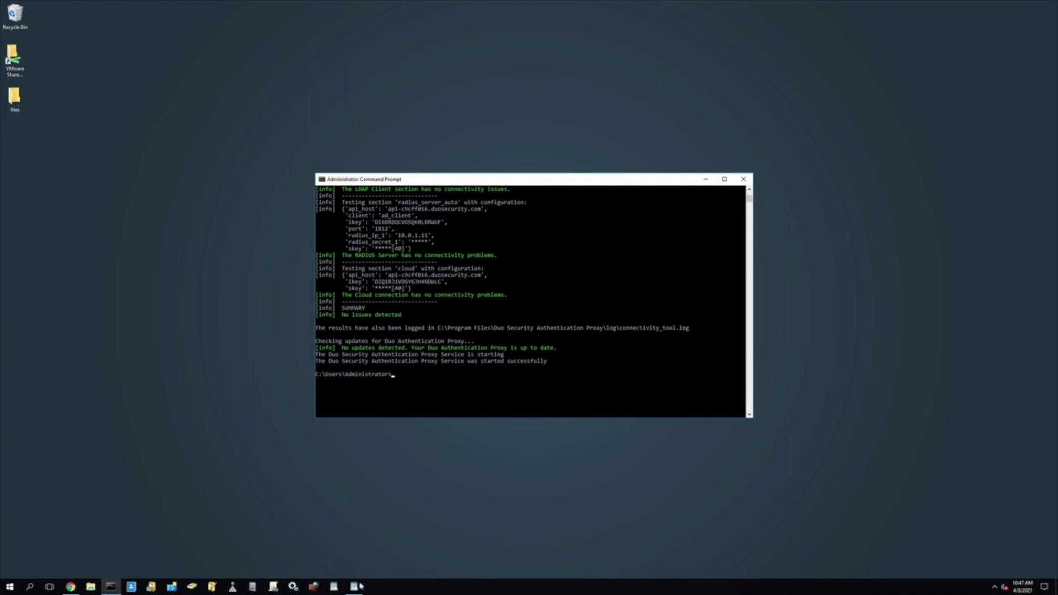
Step: Change radius_ip_1 to radius_ip, save, and rerun authproxyctl restart, which fails validation
{"action": "left_click", "coordinate": [354, 587]}
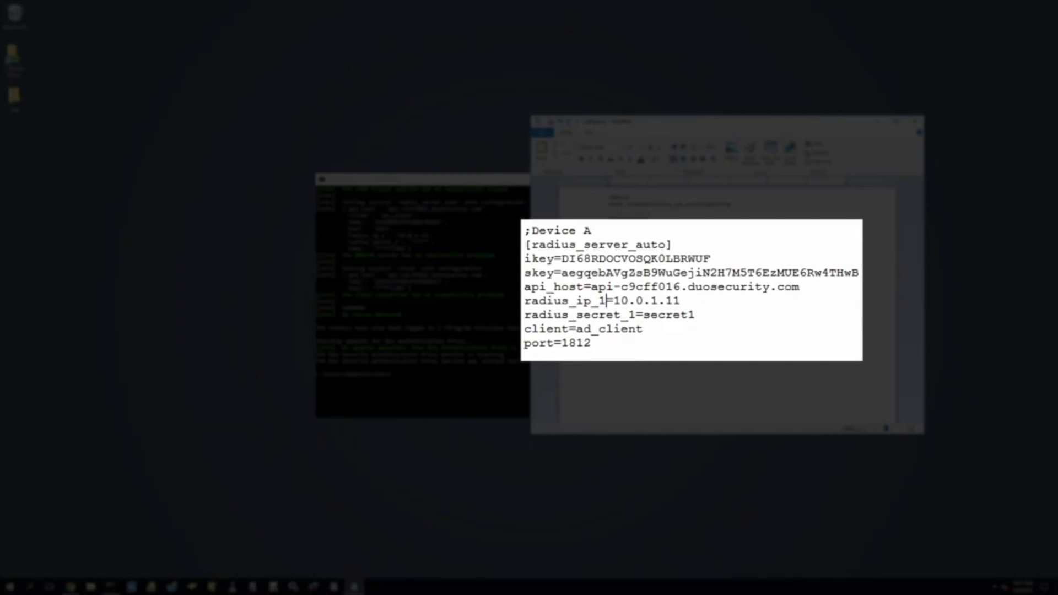
{"action": "key", "text": "BackSpace"}
{"action": "key", "text": "BackSpace"}
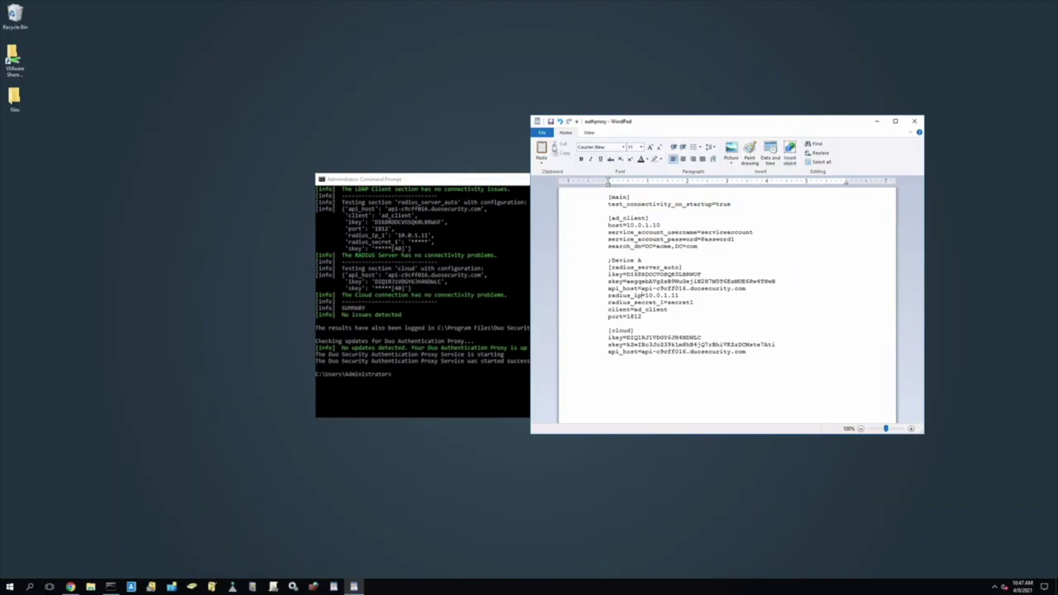
{"action": "left_click", "coordinate": [542, 132]}
{"action": "left_click", "coordinate": [563, 165]}
{"action": "left_click", "coordinate": [517, 181]}
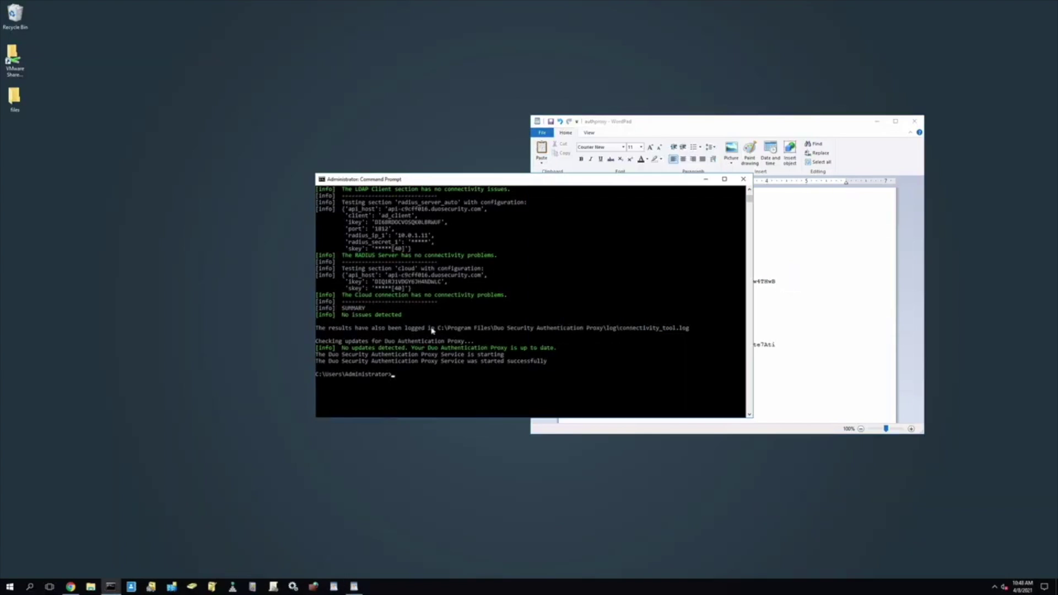
{"action": "type", "text": "authproxyctl restart"}
{"action": "key", "text": "Return"}
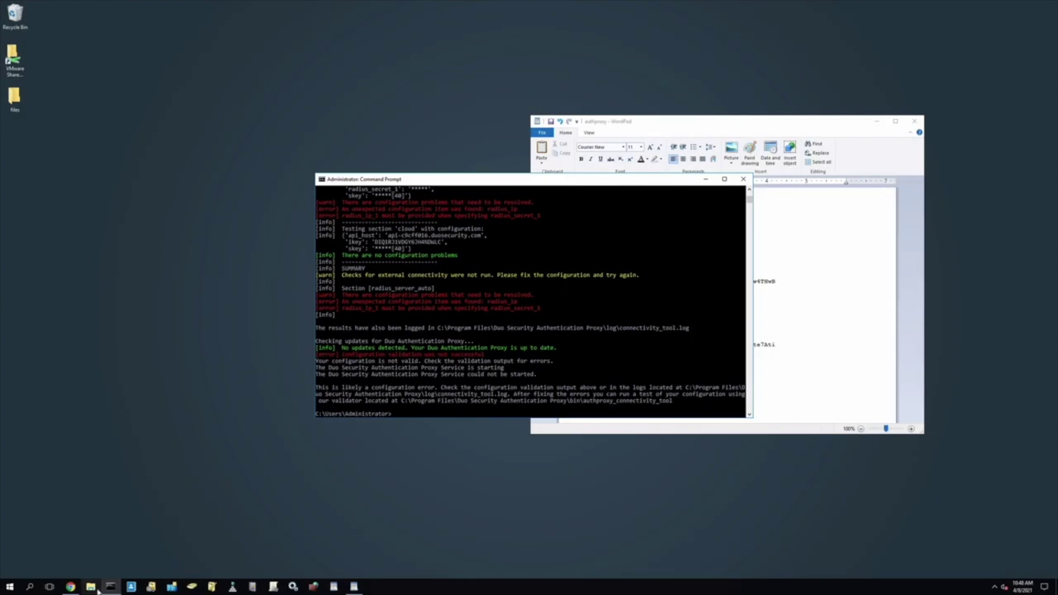
Step: Open connectivity_tool.log, highlight the unexpected radius_ip error, then close it
{"action": "left_click", "coordinate": [92, 588]}
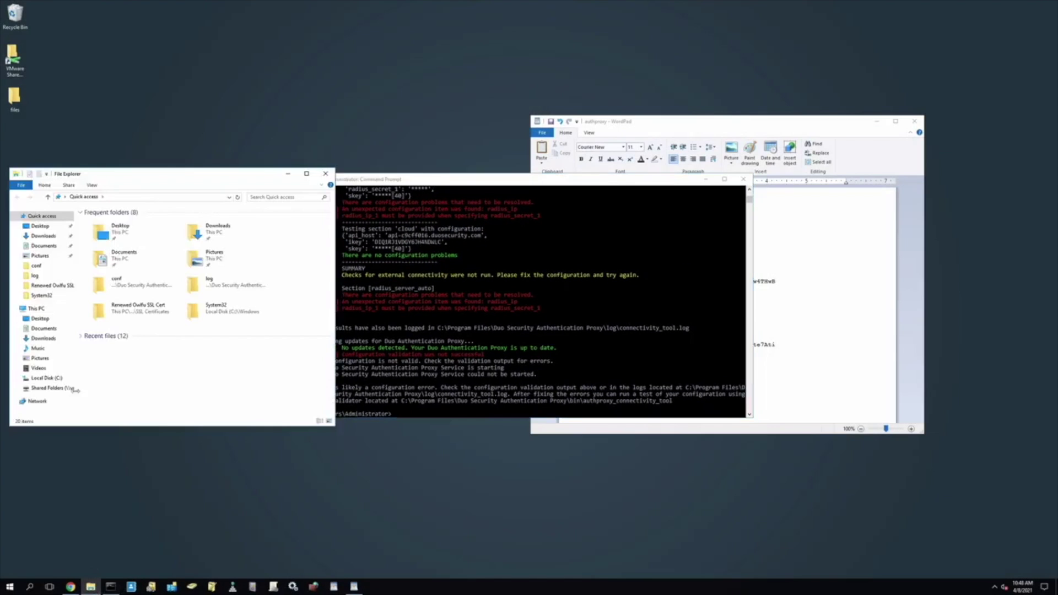
{"action": "left_click", "coordinate": [45, 378]}
{"action": "double_click", "coordinate": [108, 230]}
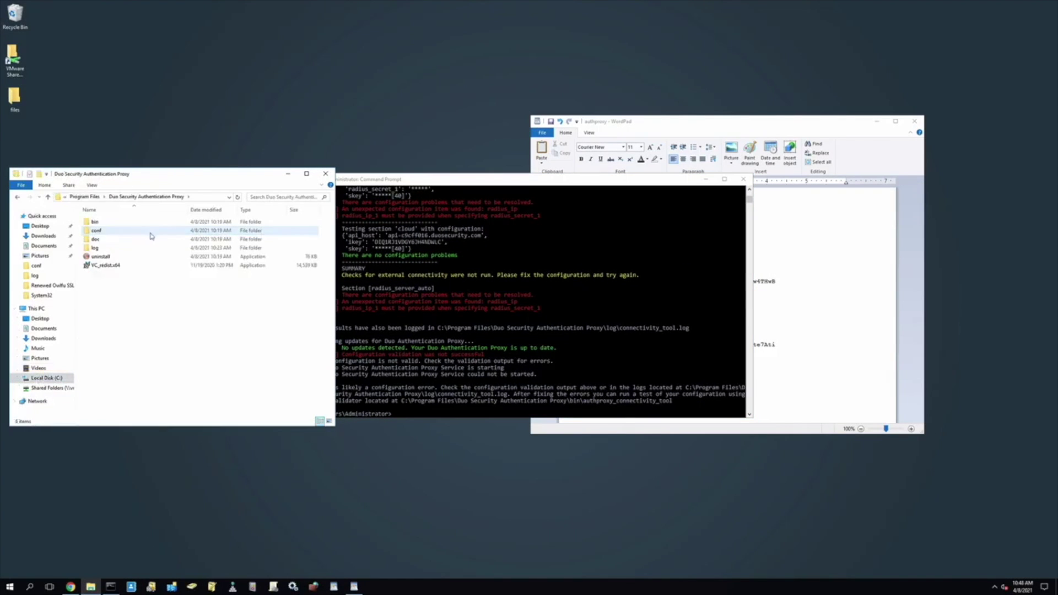
{"action": "double_click", "coordinate": [104, 241]}
{"action": "double_click", "coordinate": [110, 231]}
{"action": "left_click", "coordinate": [288, 173]}
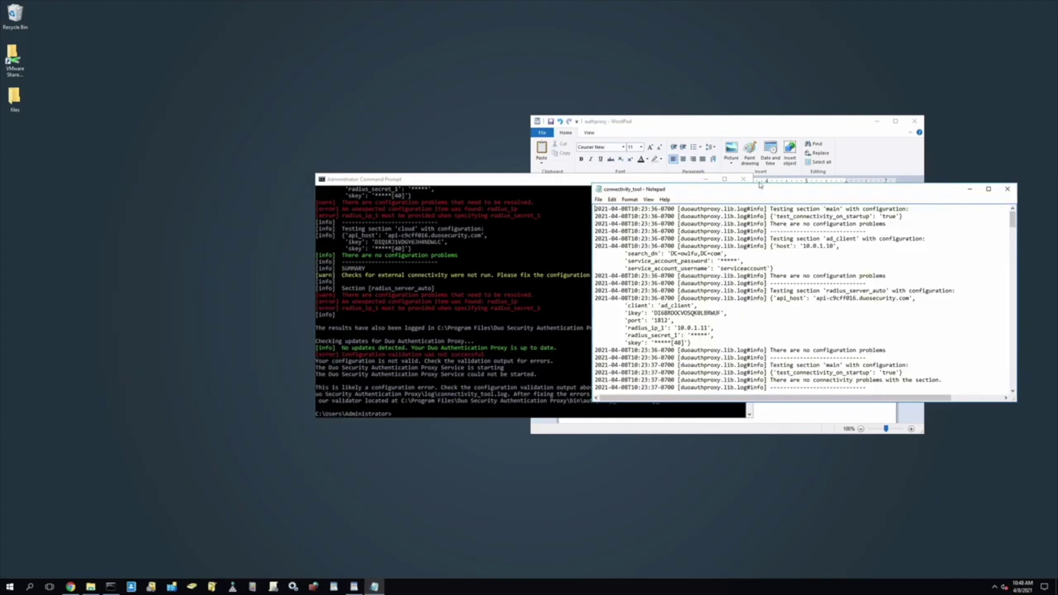
{"action": "left_click_drag", "start_coordinate": [744, 180], "coordinate": [819, 177]}
{"action": "left_click_drag", "start_coordinate": [1028, 206], "coordinate": [1028, 376]}
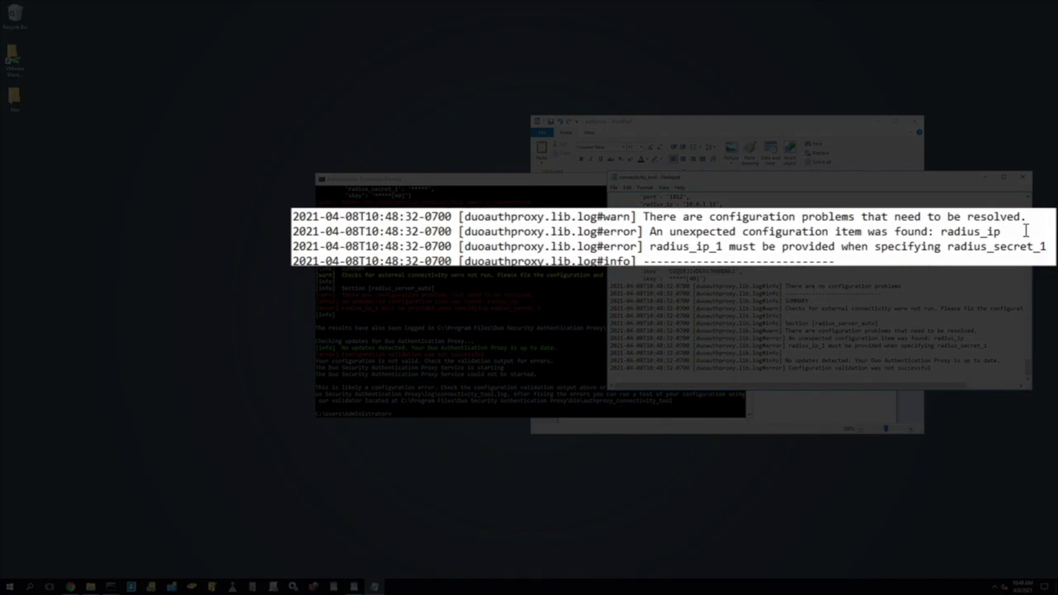
{"action": "left_click_drag", "start_coordinate": [1002, 231], "coordinate": [294, 231]}
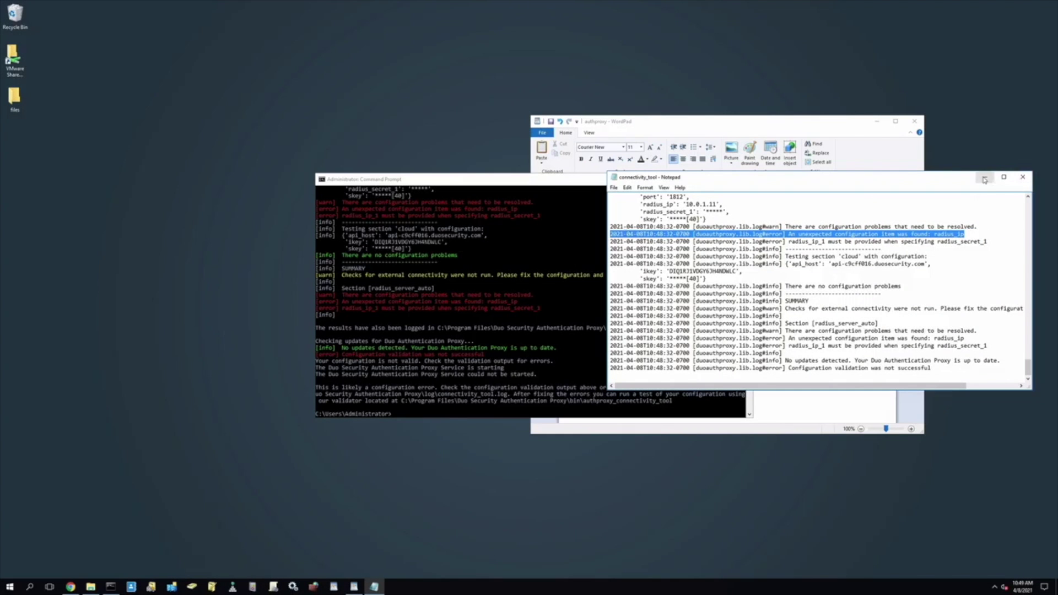
{"action": "left_click", "coordinate": [1024, 177]}
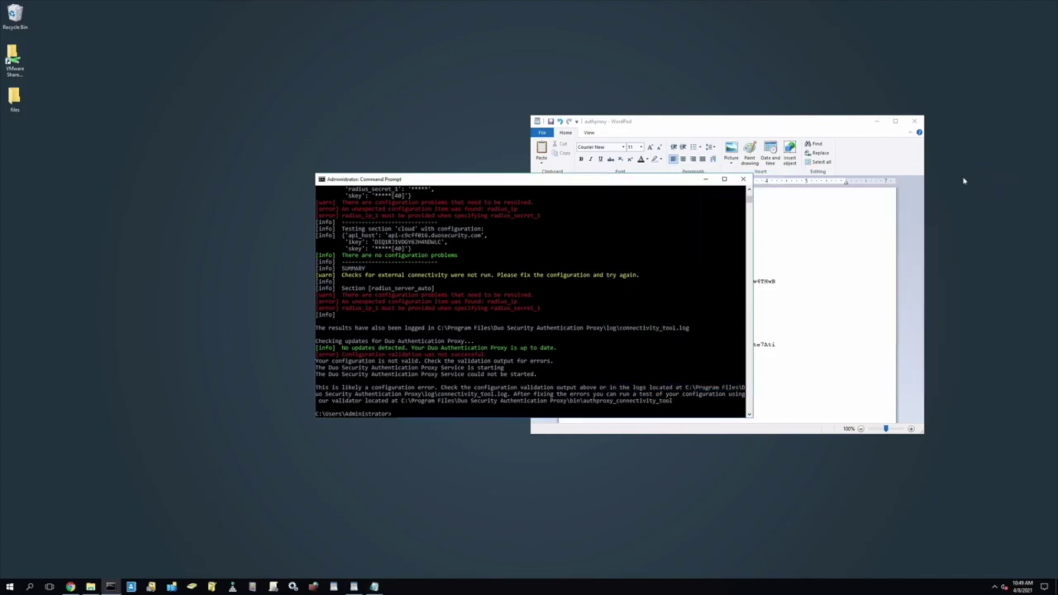
Step: Restore radius_ip_1 in the config, save it, and rerun authproxyctl restart
{"action": "left_click", "coordinate": [706, 180]}
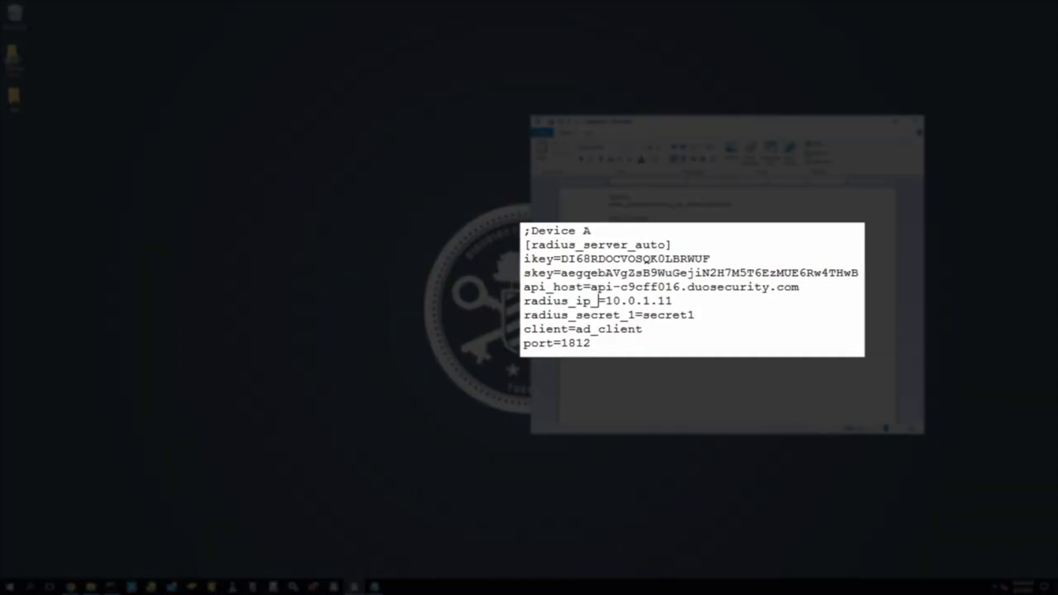
{"action": "type", "text": "1=10.0.1.11"}
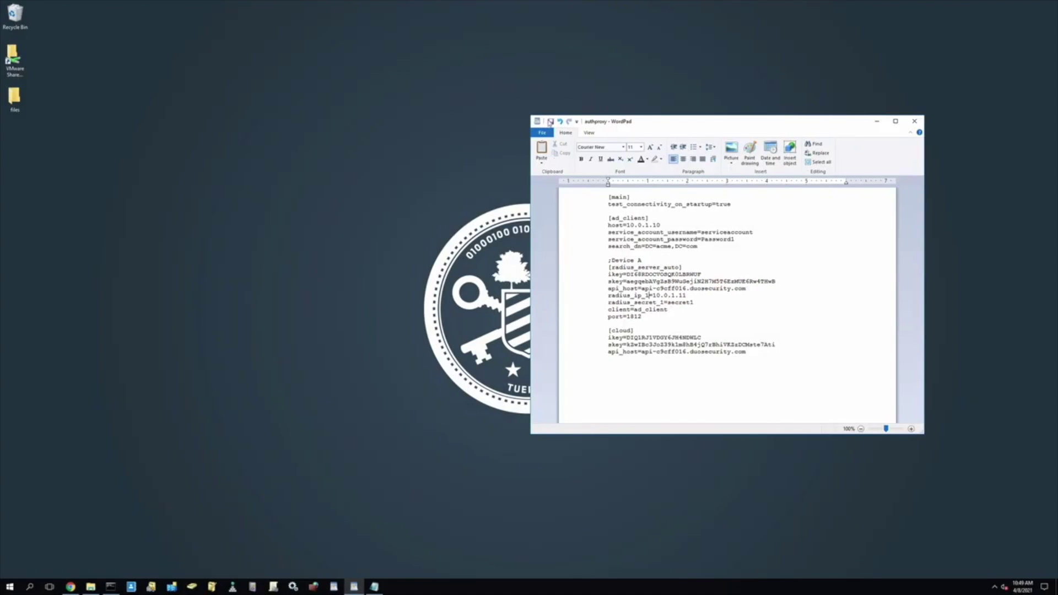
{"action": "left_click", "coordinate": [551, 122]}
{"action": "key", "text": "alt+Tab"}
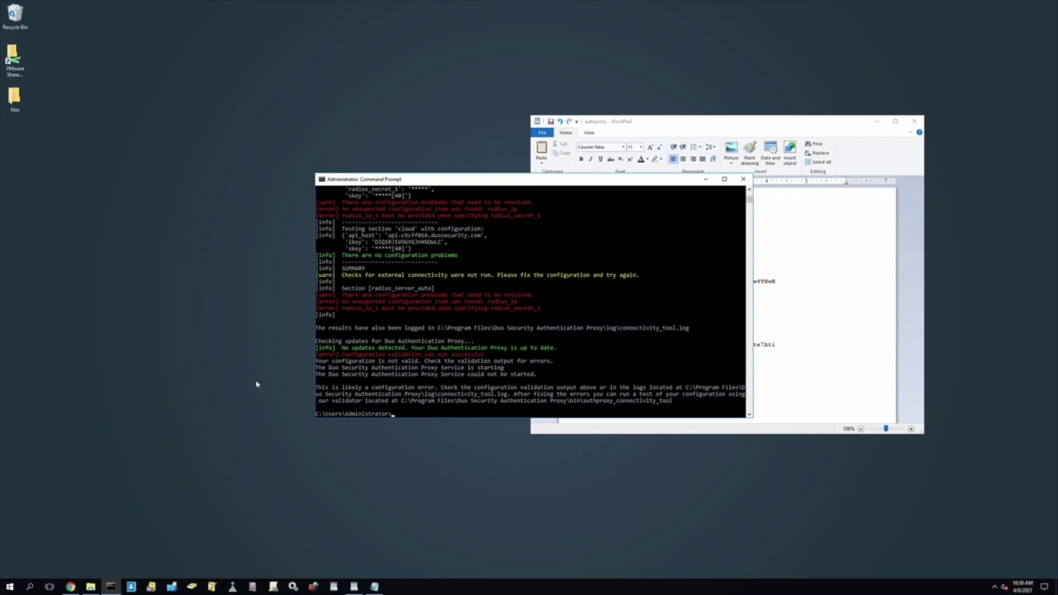
{"action": "type", "text": "authproxyctl restart"}
{"action": "key", "text": "Return"}
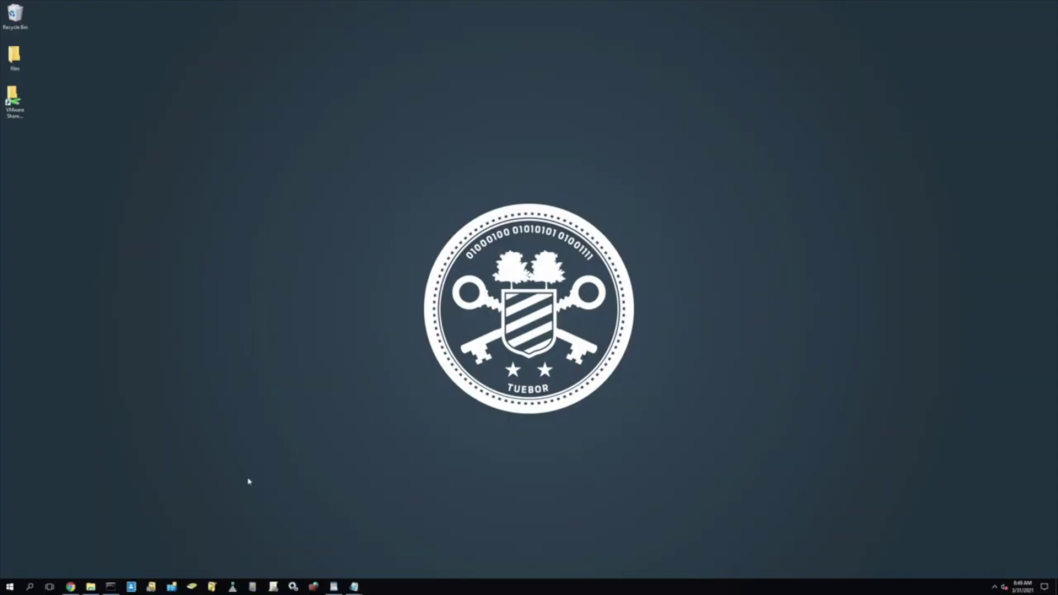
Step: Launch a fresh administrator Command Prompt from its taskbar icon
{"action": "left_click", "coordinate": [110, 587]}
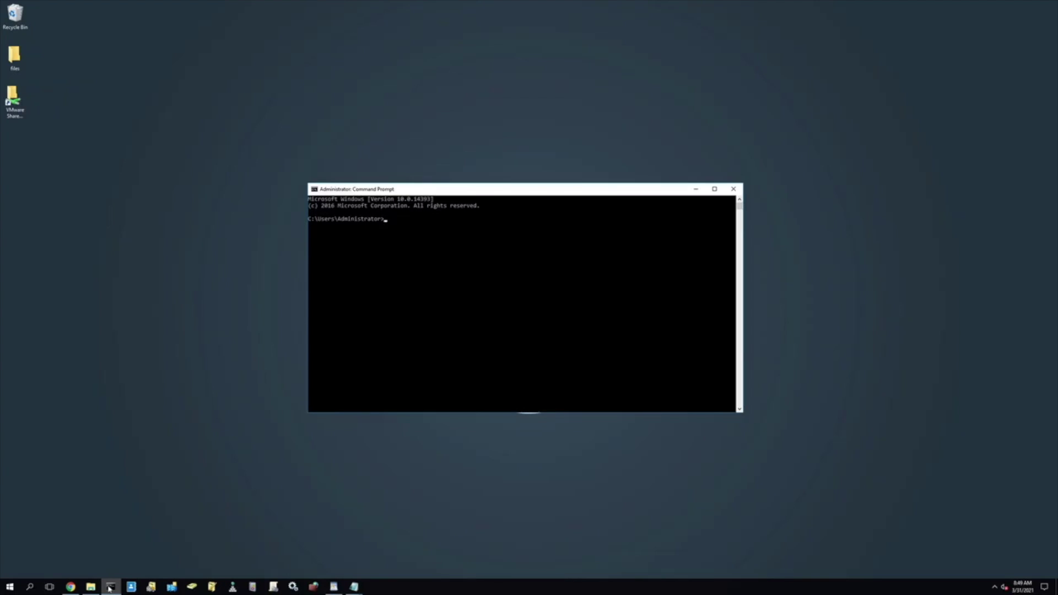
Step: Copy the Windows command from Duo's Using the Support Tool docs and run it
{"action": "left_click", "coordinate": [71, 587]}
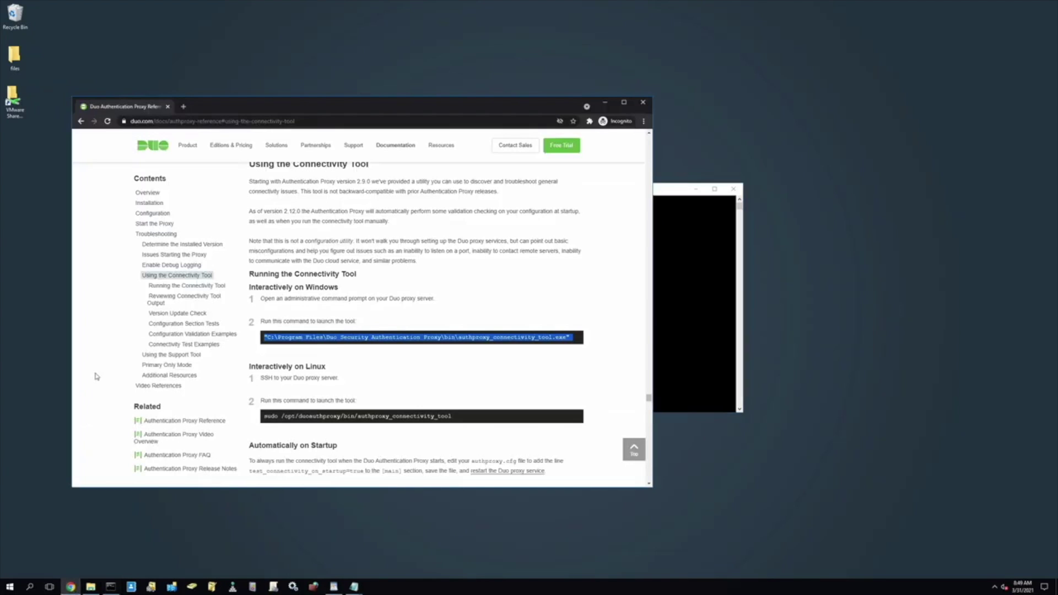
{"action": "left_click", "coordinate": [171, 354]}
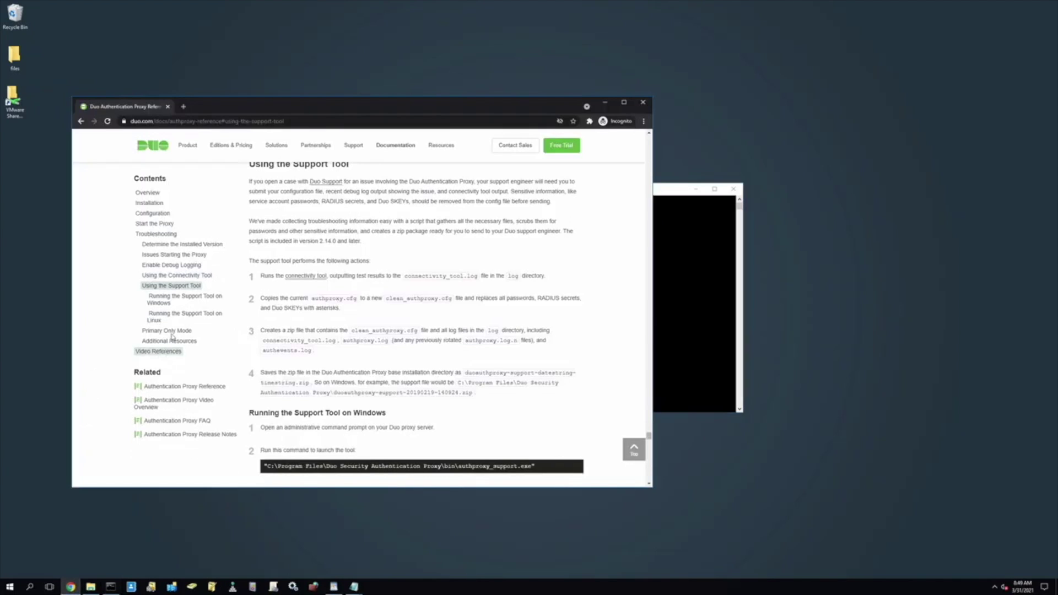
{"action": "left_click", "coordinate": [184, 296]}
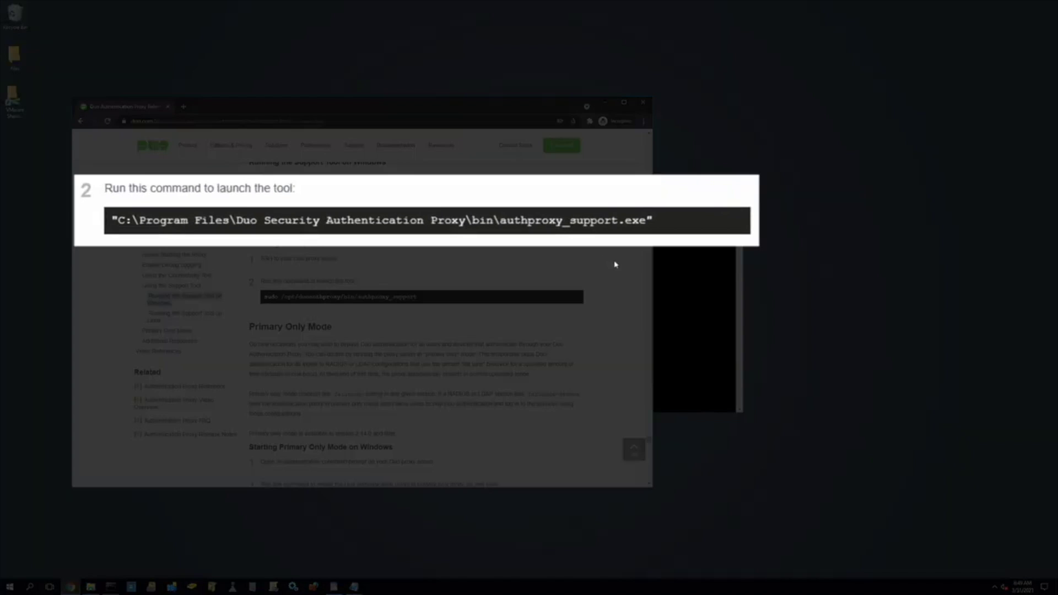
{"action": "triple_click", "coordinate": [668, 219]}
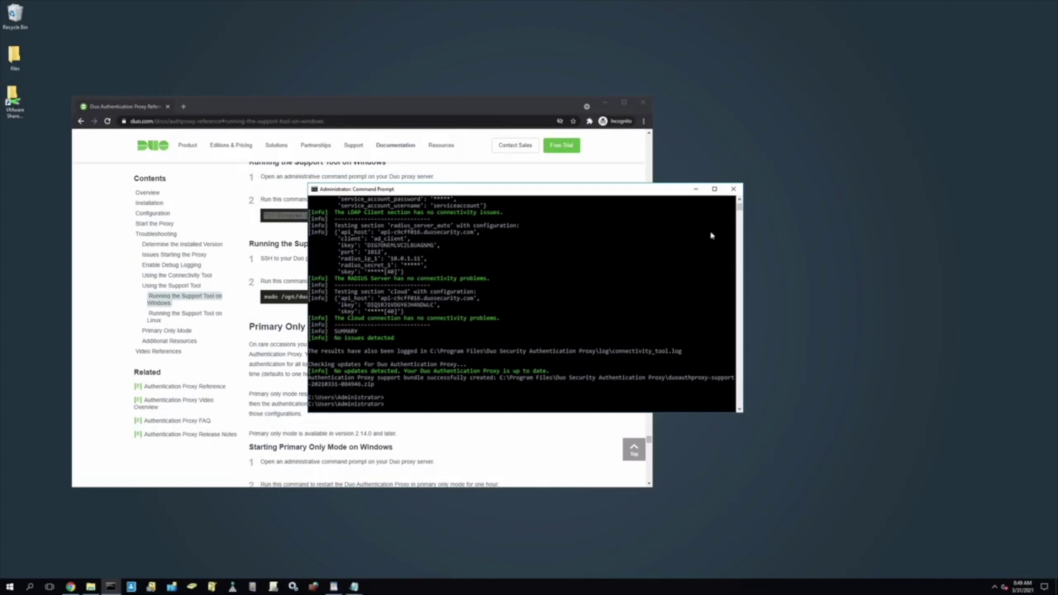
{"action": "left_click", "coordinate": [606, 103]}
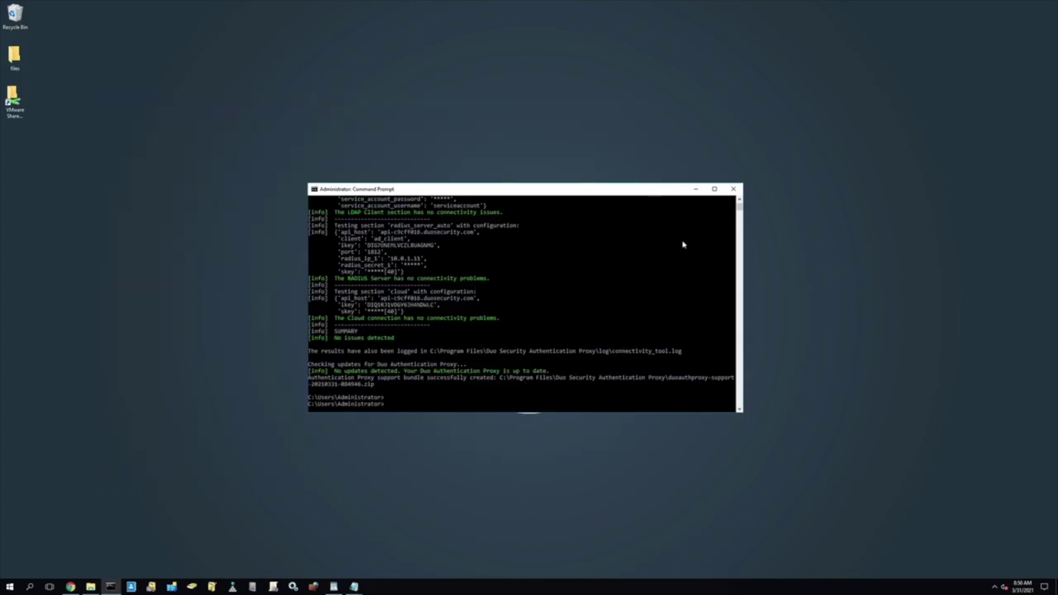
Step: Browse to the Duo Security Authentication Proxy folder and select the duoauthproxy-support zip
{"action": "left_click", "coordinate": [90, 588]}
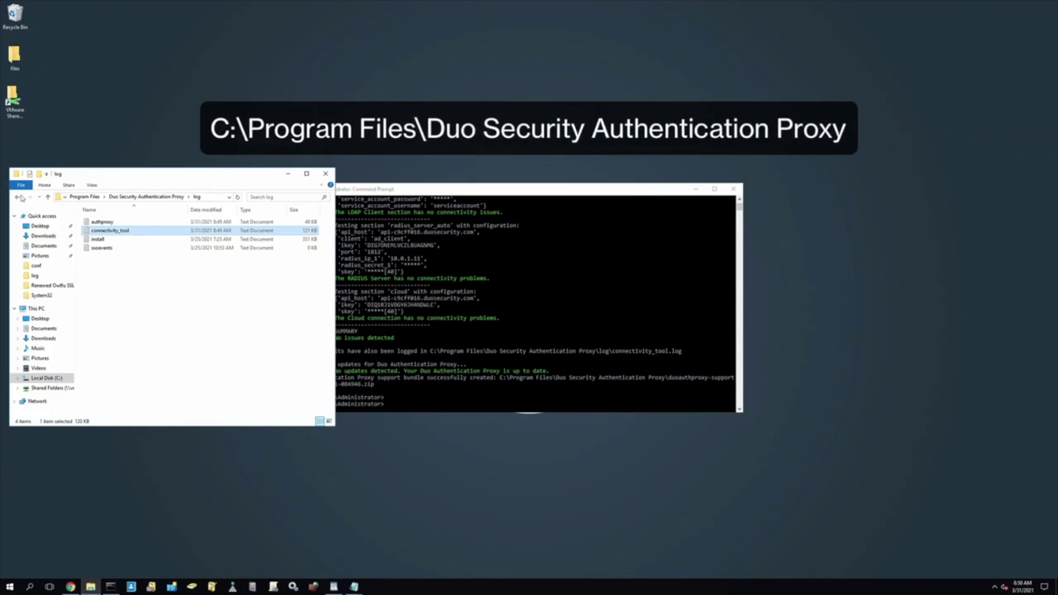
{"action": "left_click", "coordinate": [19, 199]}
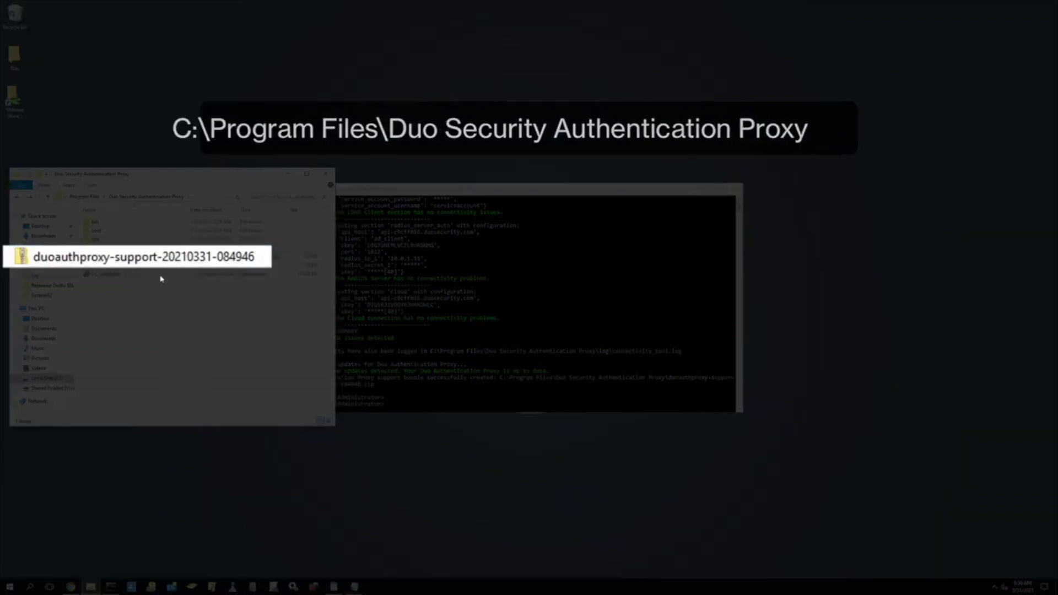
{"action": "left_click", "coordinate": [238, 257]}
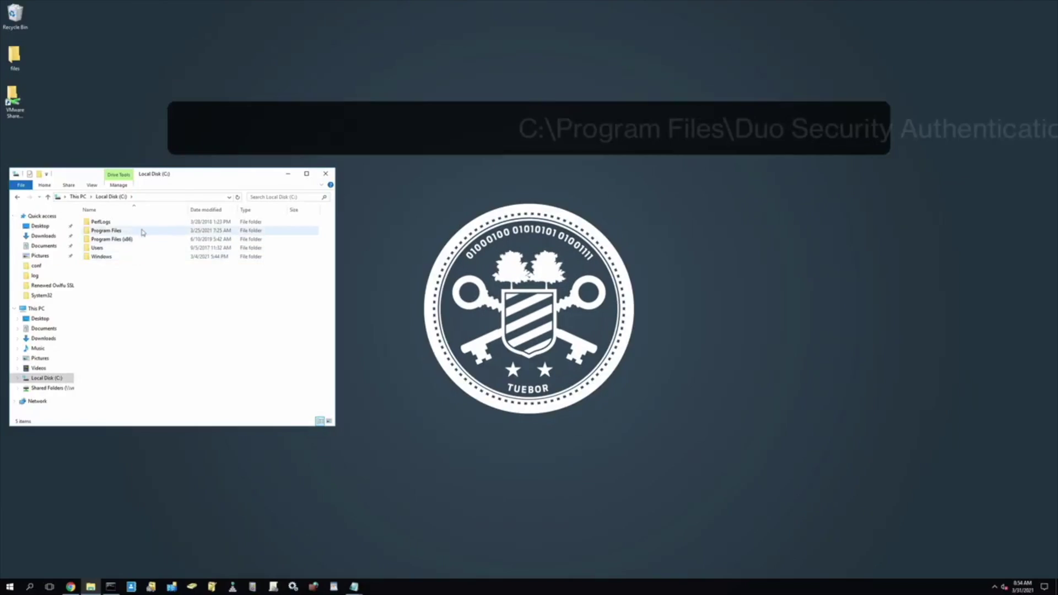
Step: Open the authproxy config file from the Duo Security Authentication Proxy conf folder
{"action": "double_click", "coordinate": [143, 231]}
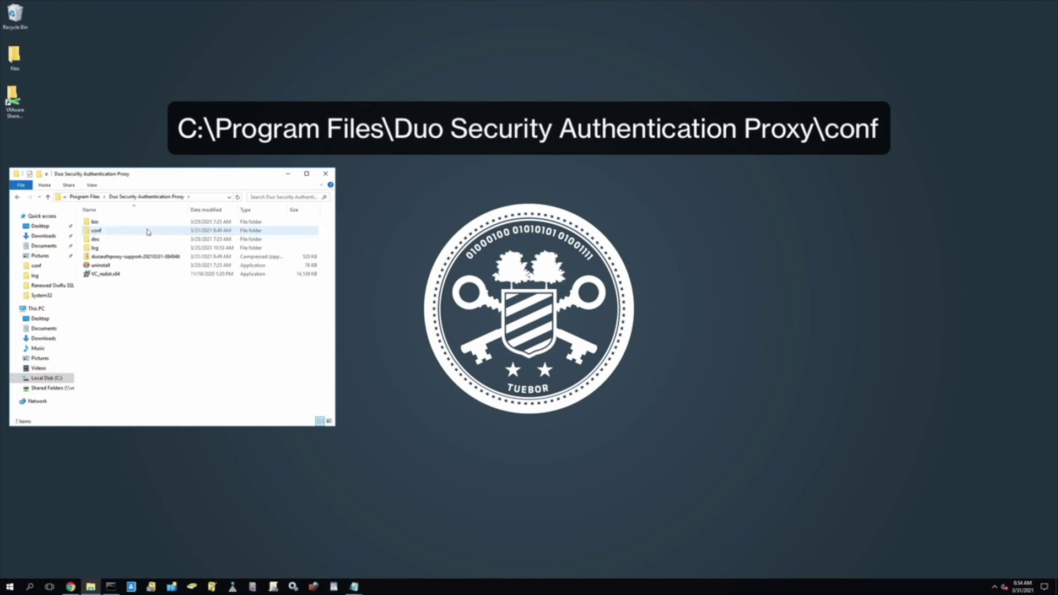
{"action": "double_click", "coordinate": [157, 231]}
{"action": "double_click", "coordinate": [163, 223]}
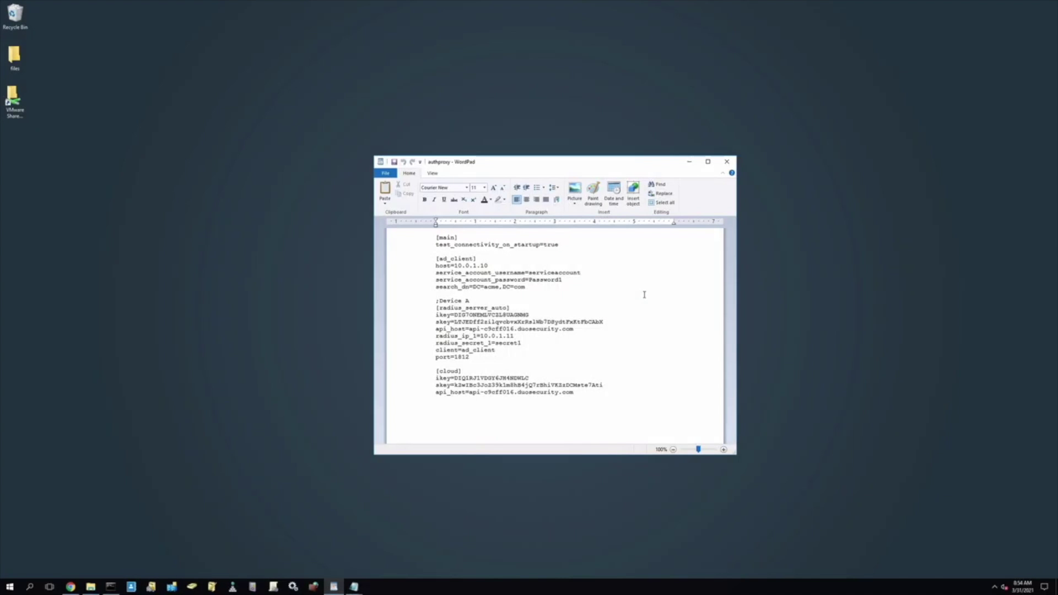
Step: Add debug=true, log_max_files=10 and log_max_size=20971520 lines under [main]
{"action": "left_click", "coordinate": [569, 245]}
{"action": "key", "text": "Return"}
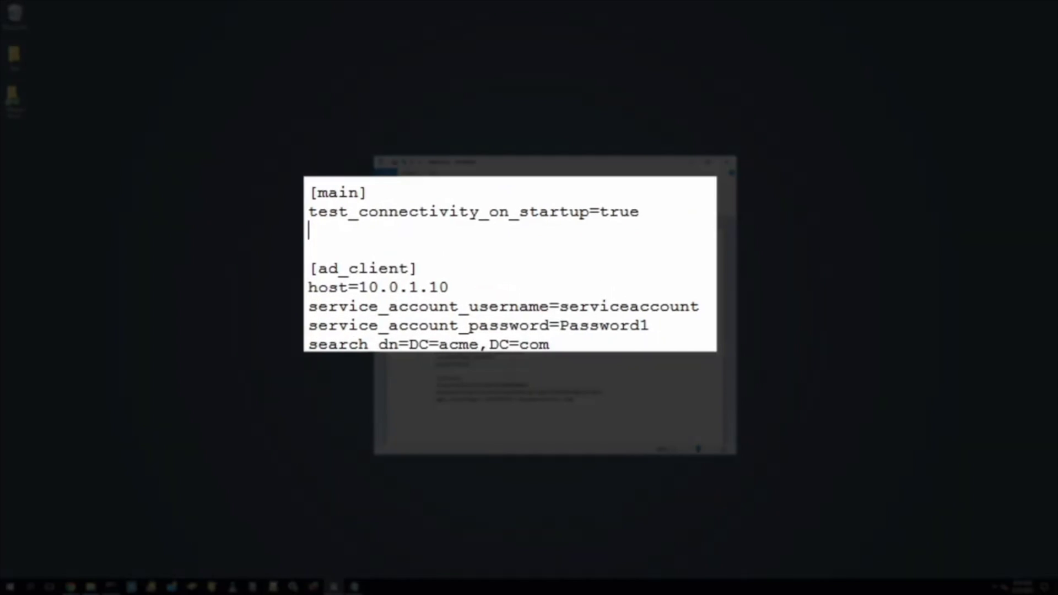
{"action": "type", "text": "debug=true"}
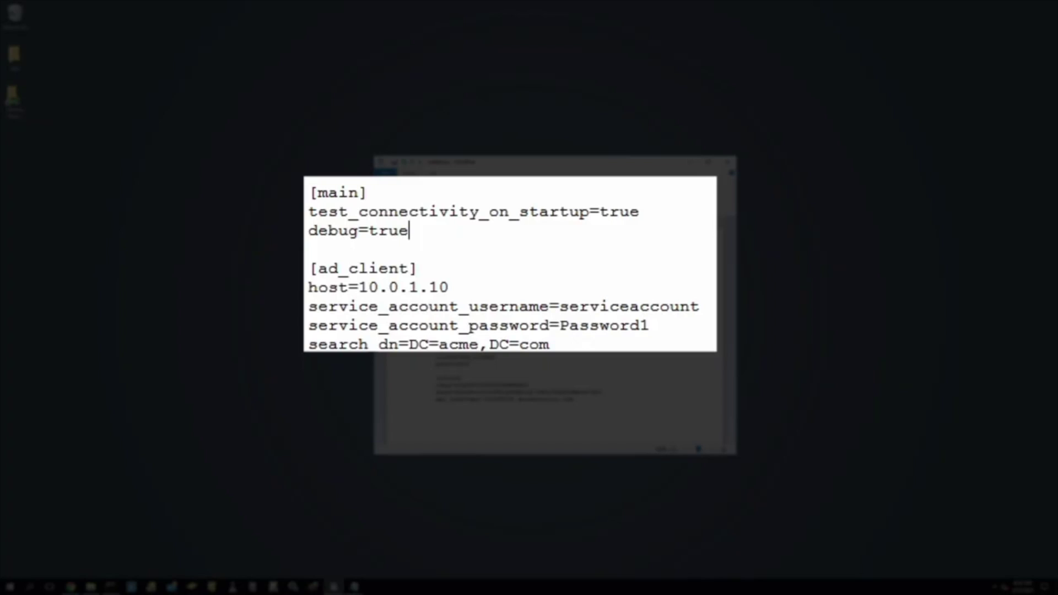
{"action": "key", "text": "Return"}
{"action": "type", "text": "log_"}
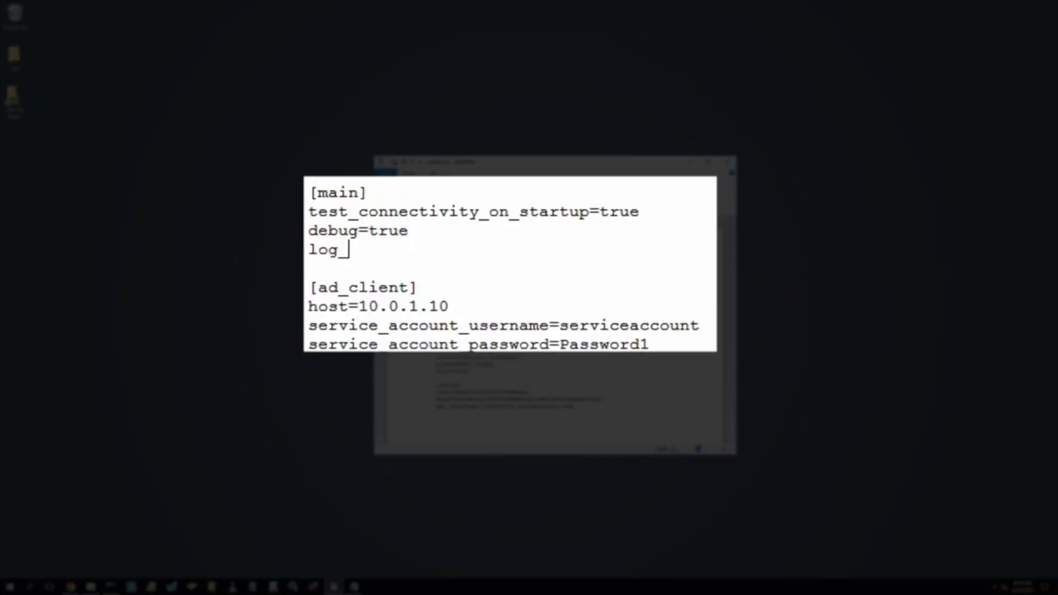
{"action": "type", "text": "max_files"}
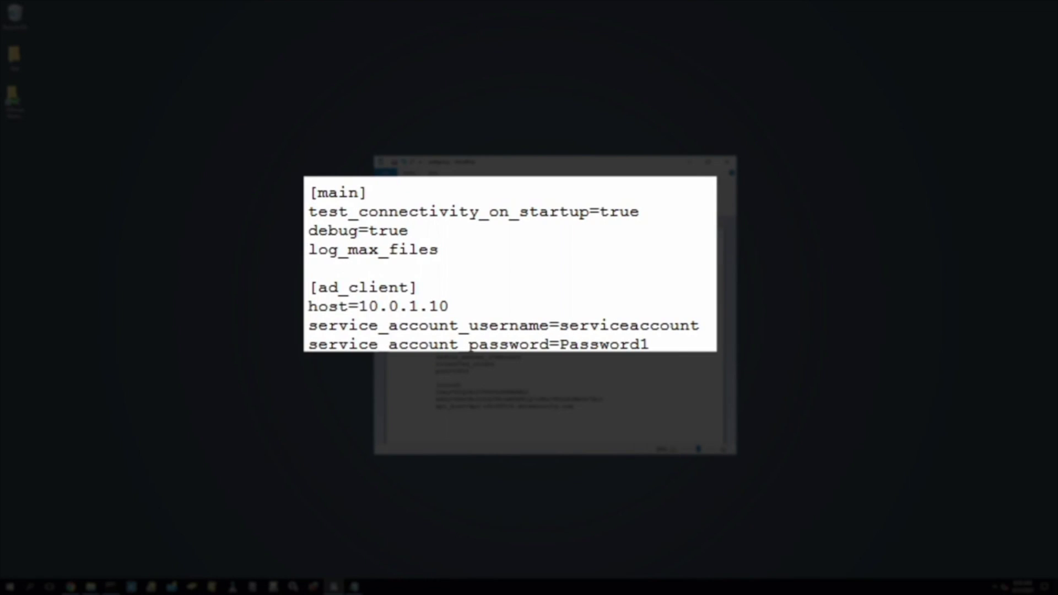
{"action": "type", "text": "="}
{"action": "type", "text": "10"}
{"action": "key", "text": "Return"}
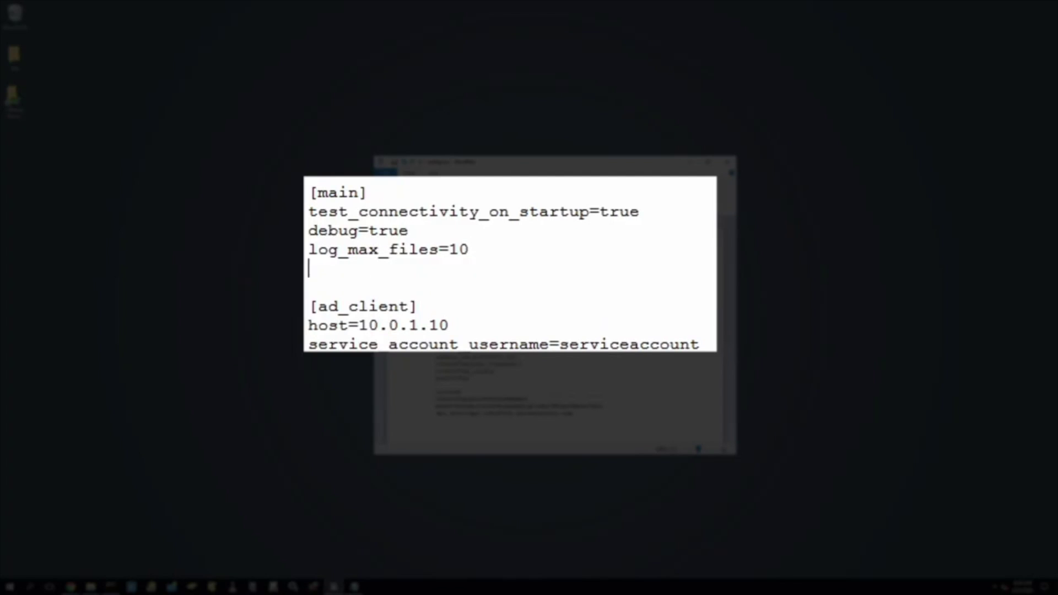
{"action": "type", "text": "log_max_size"}
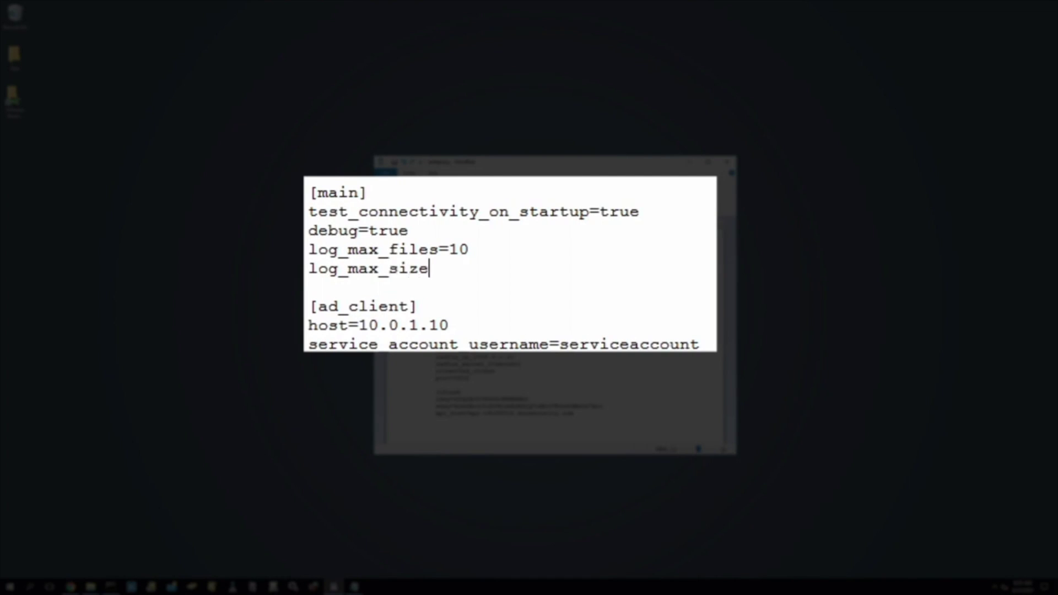
{"action": "type", "text": "=2097"}
{"action": "type", "text": "1520"}
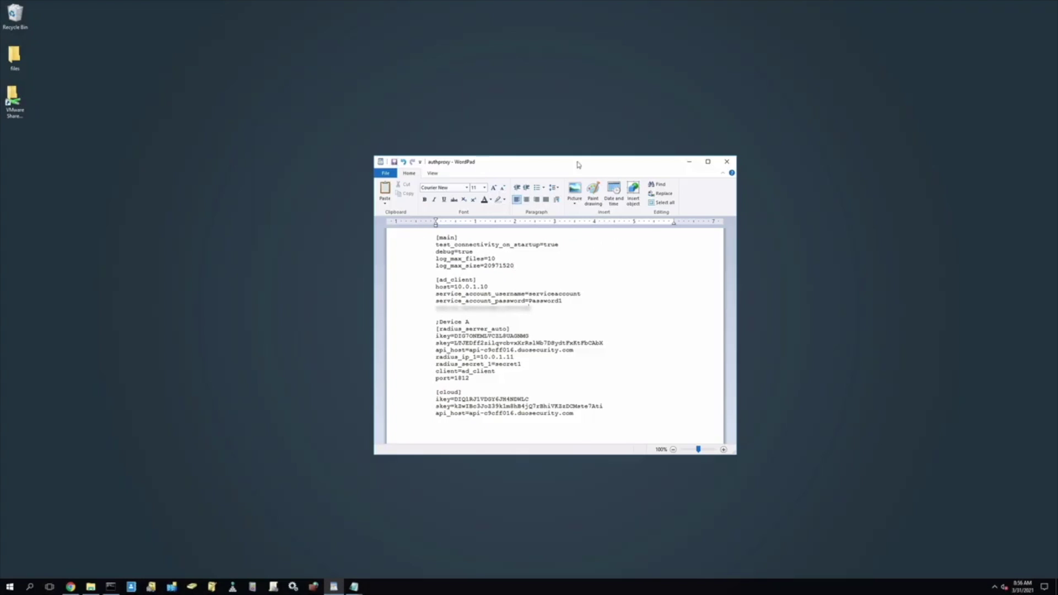
Step: Run authproxyctl restart from the administrator Command Prompt
{"action": "left_click", "coordinate": [691, 163]}
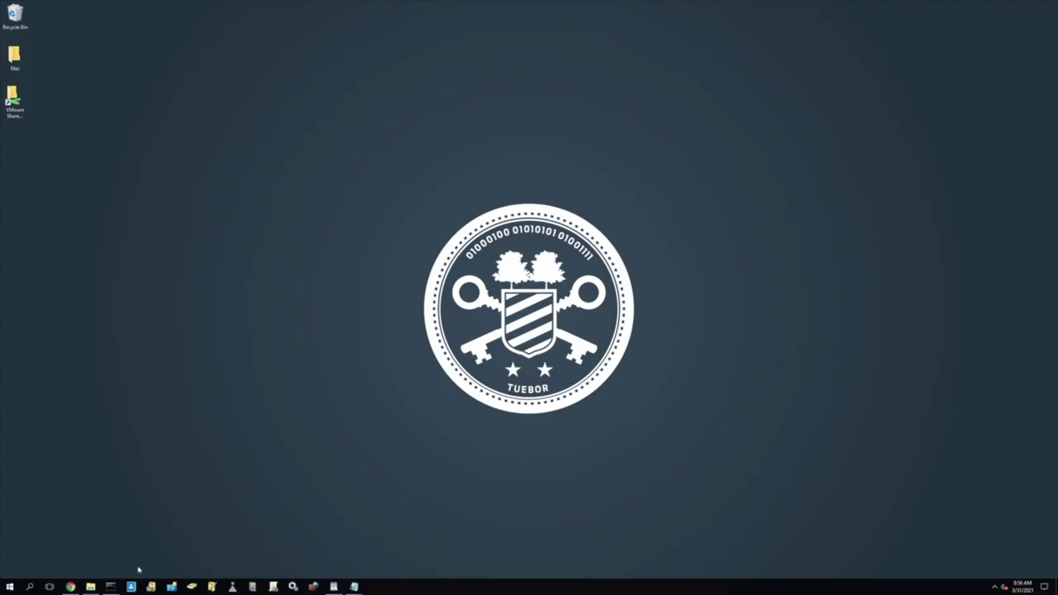
{"action": "left_click", "coordinate": [111, 587]}
{"action": "type", "text": "authpr"}
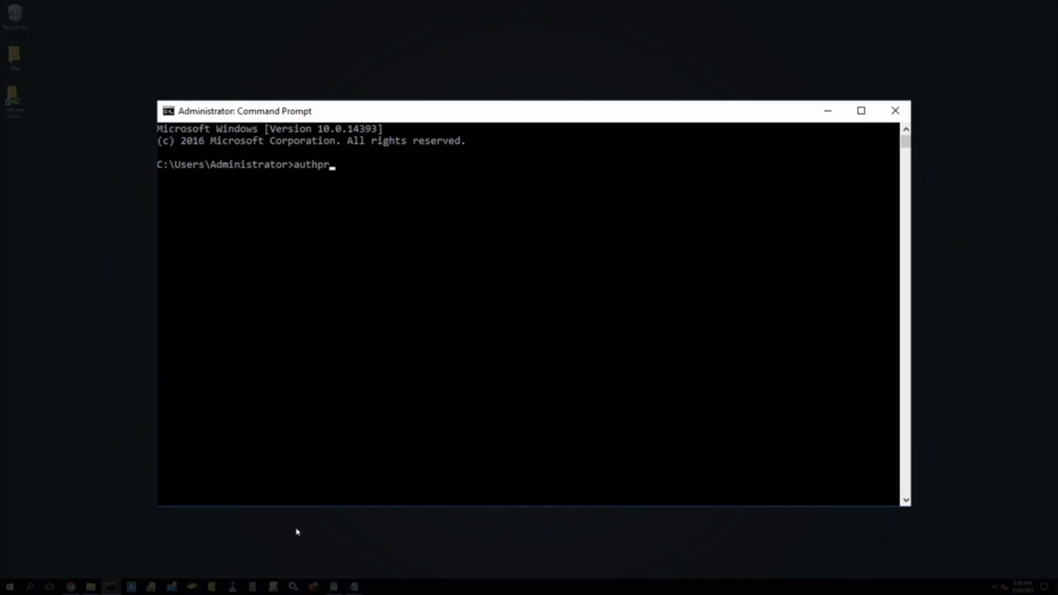
{"action": "type", "text": "oxyctl restar"}
{"action": "type", "text": "t"}
{"action": "key", "text": "Return"}
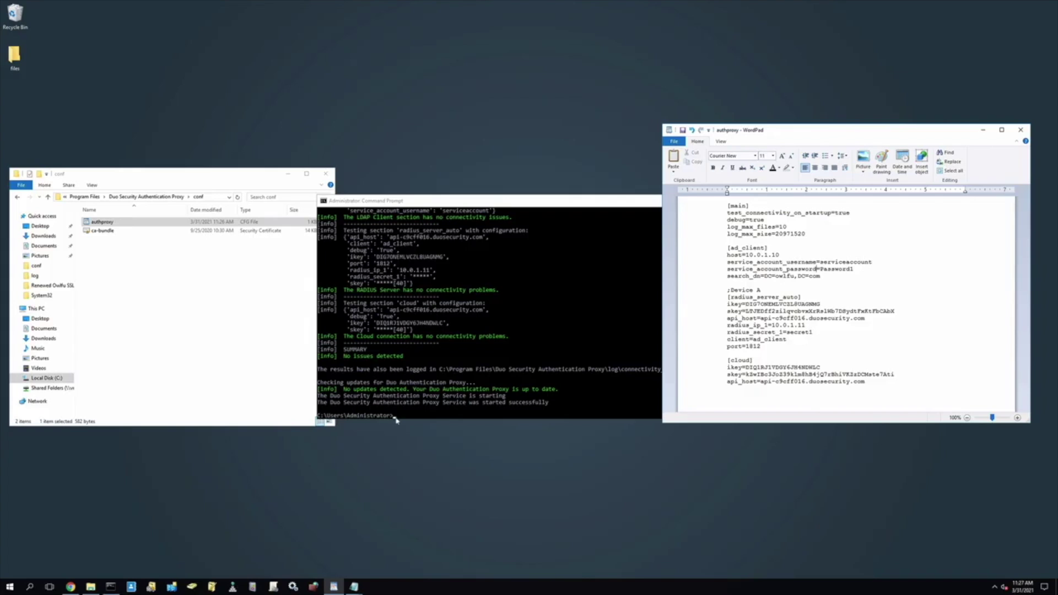
{"action": "left_click", "coordinate": [394, 417]}
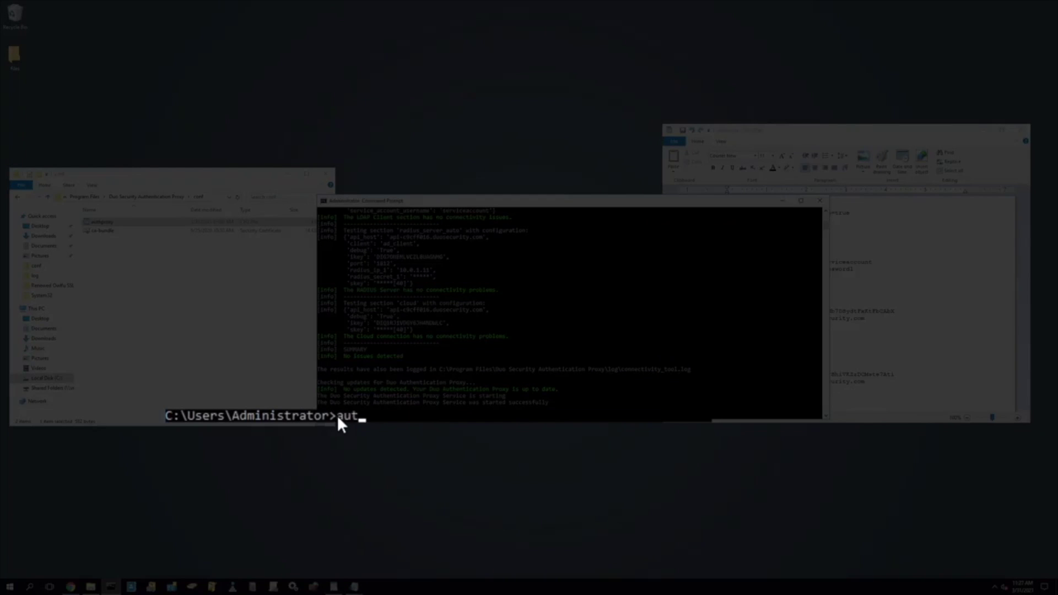
{"action": "type", "text": "authproxy"}
{"action": "type", "text": " _passwd.exe"}
{"action": "key", "text": "Return"}
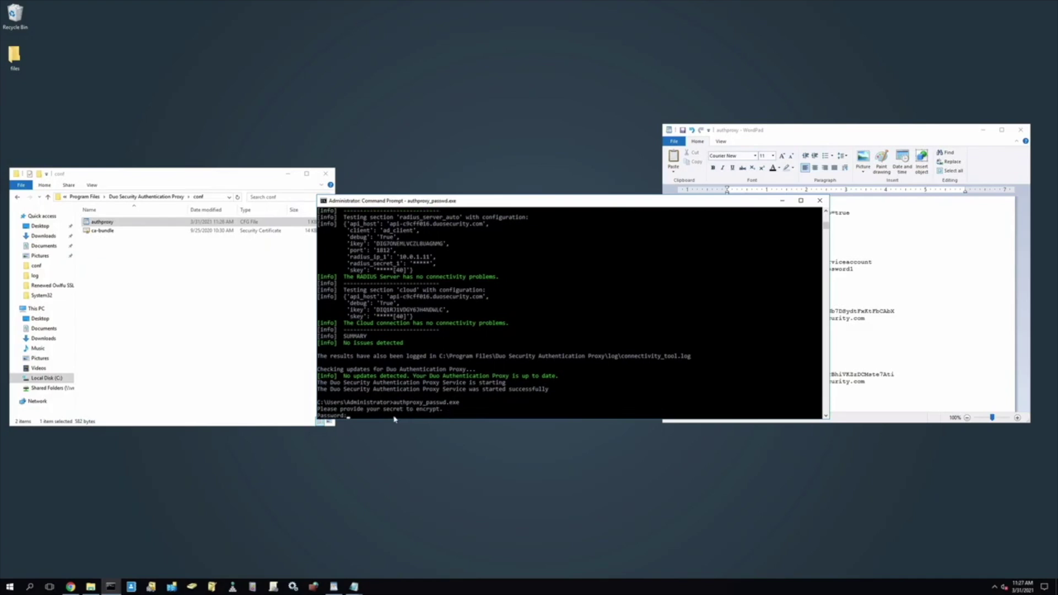
{"action": "left_click", "coordinate": [972, 308]}
{"action": "double_click", "coordinate": [851, 269]}
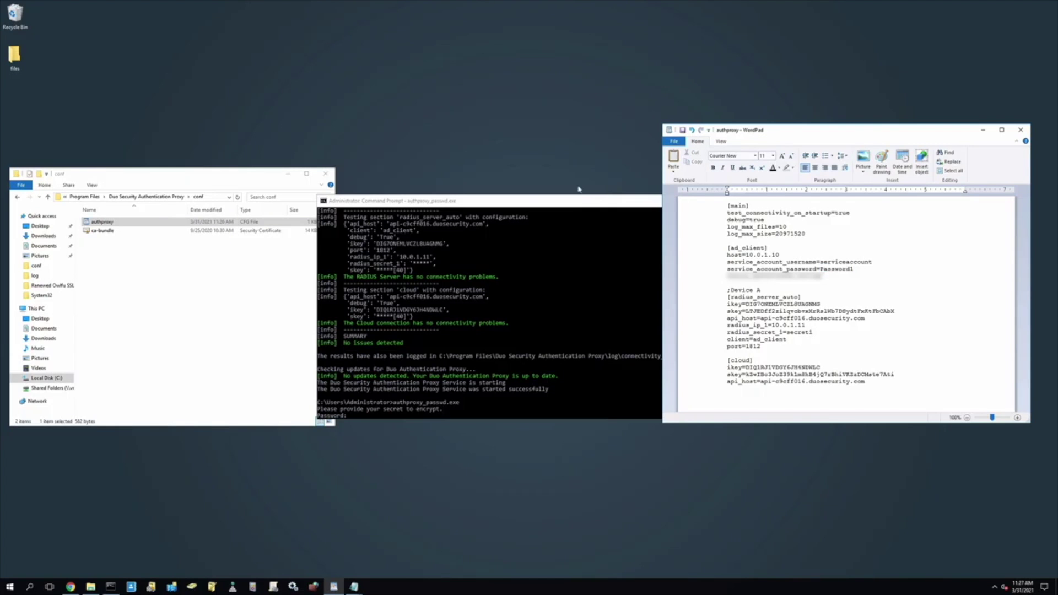
{"action": "left_click", "coordinate": [589, 203]}
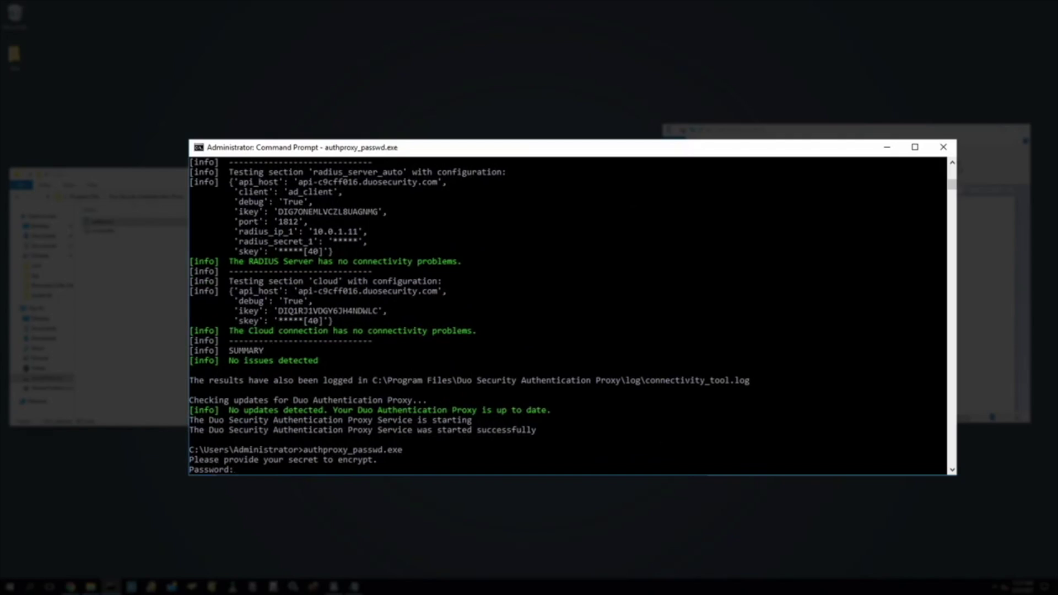
{"action": "key", "text": "Return"}
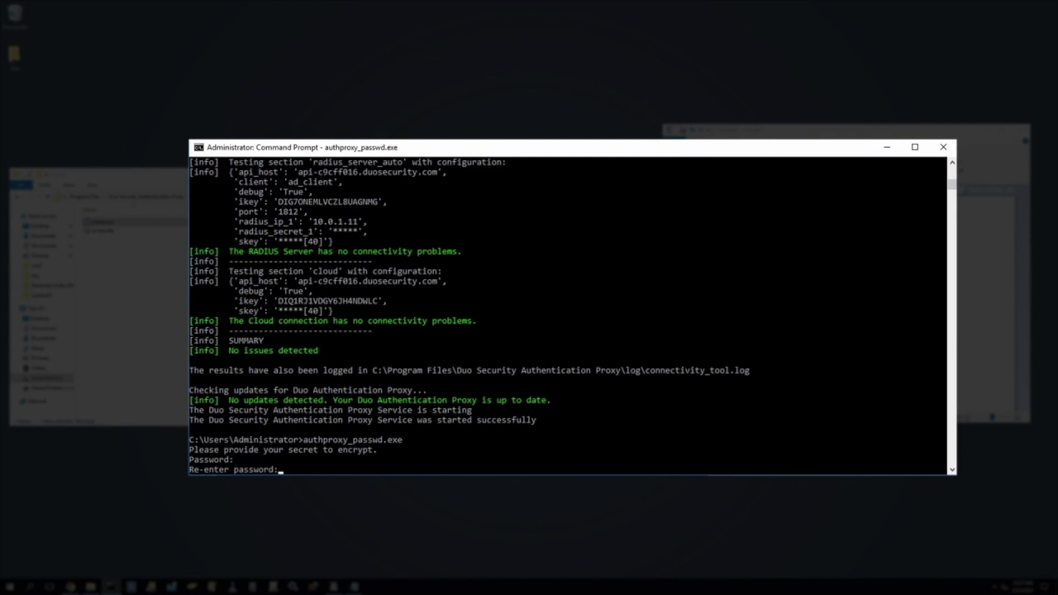
{"action": "key", "text": "Return"}
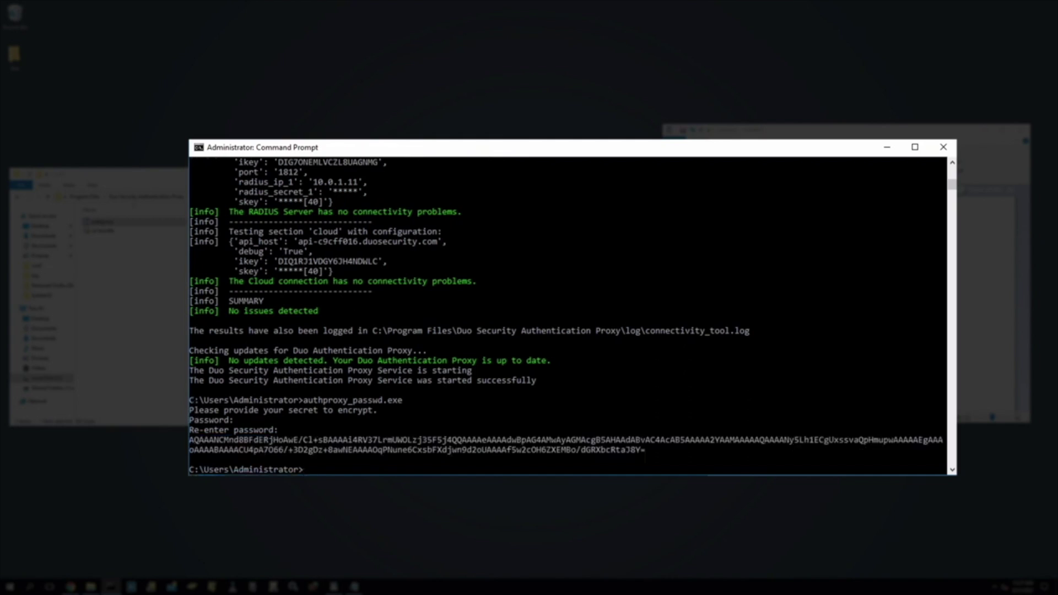
{"action": "left_click_drag", "start_coordinate": [645, 452], "coordinate": [190, 439]}
{"action": "key", "text": "ctrl+c"}
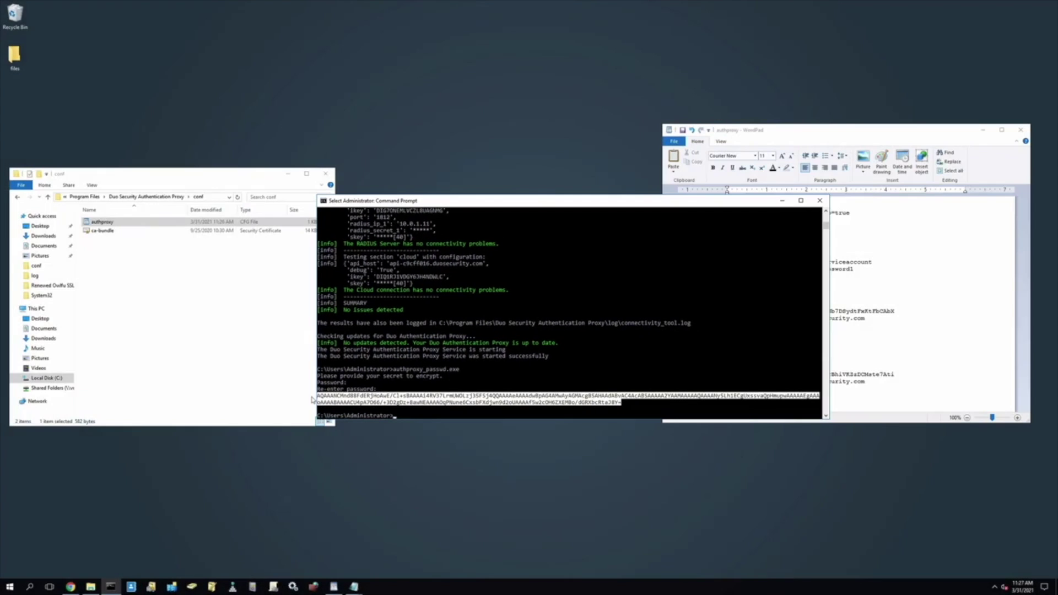
{"action": "right_click", "coordinate": [497, 397]}
{"action": "left_click", "coordinate": [846, 347]}
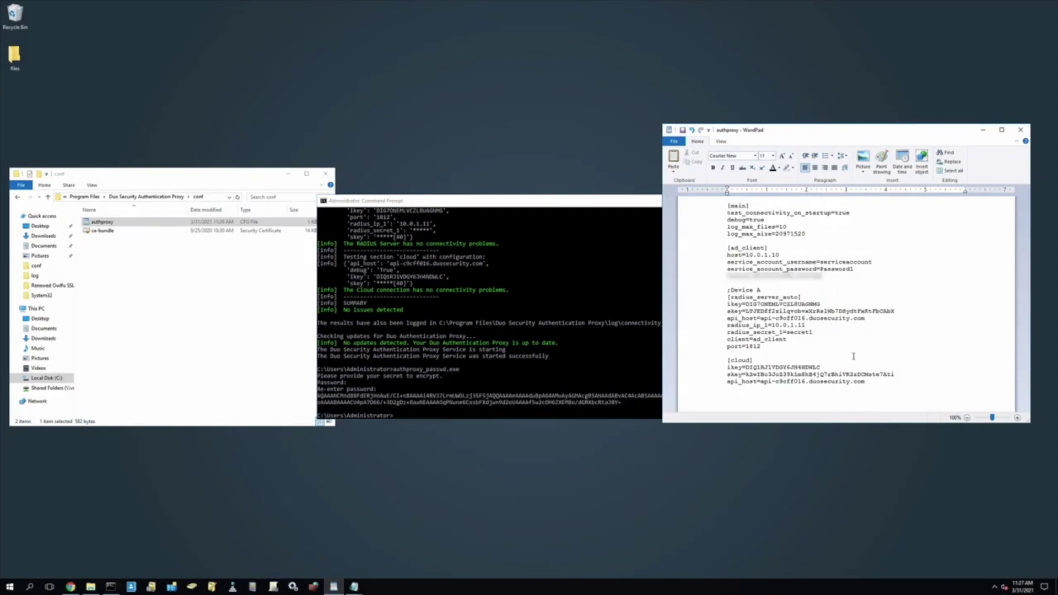
{"action": "double_click", "coordinate": [835, 269]}
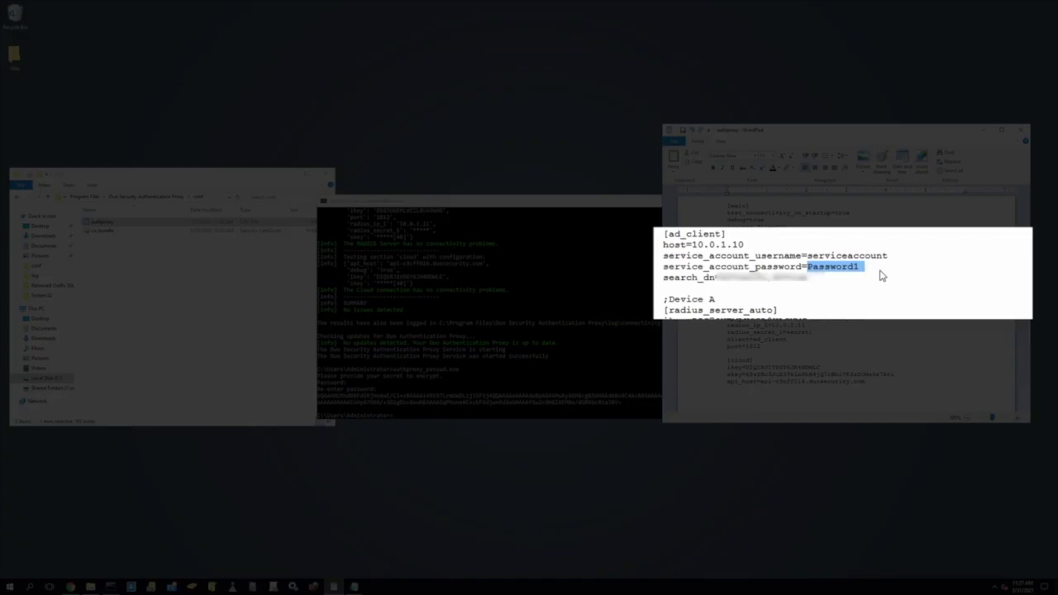
{"action": "key", "text": "ctrl+v"}
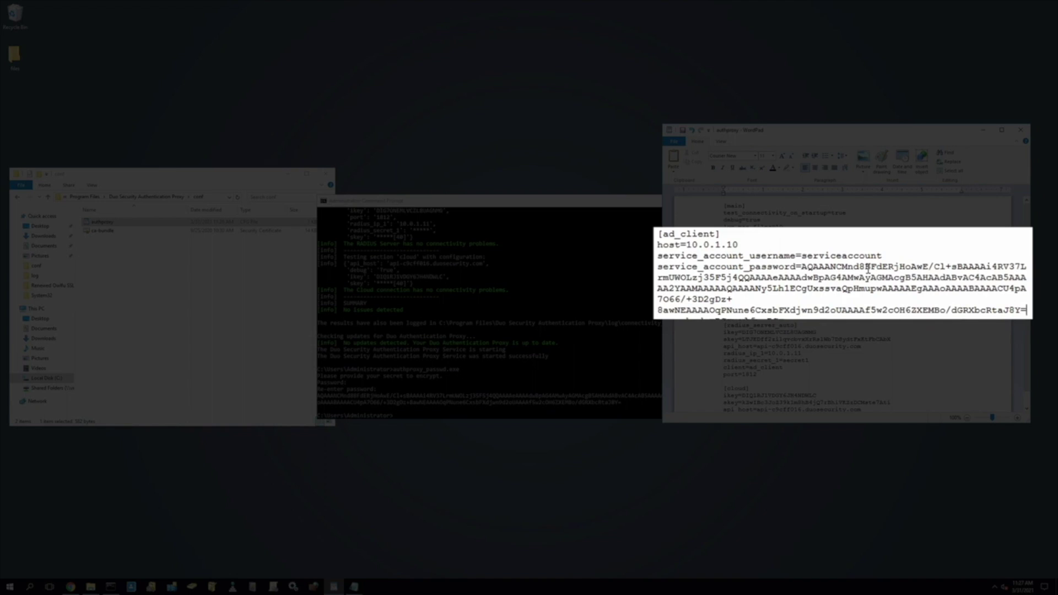
Step: Rename the key to service_account_password_protected and save authproxy.cfg
{"action": "left_click", "coordinate": [799, 266]}
{"action": "type", "text": "_protected"}
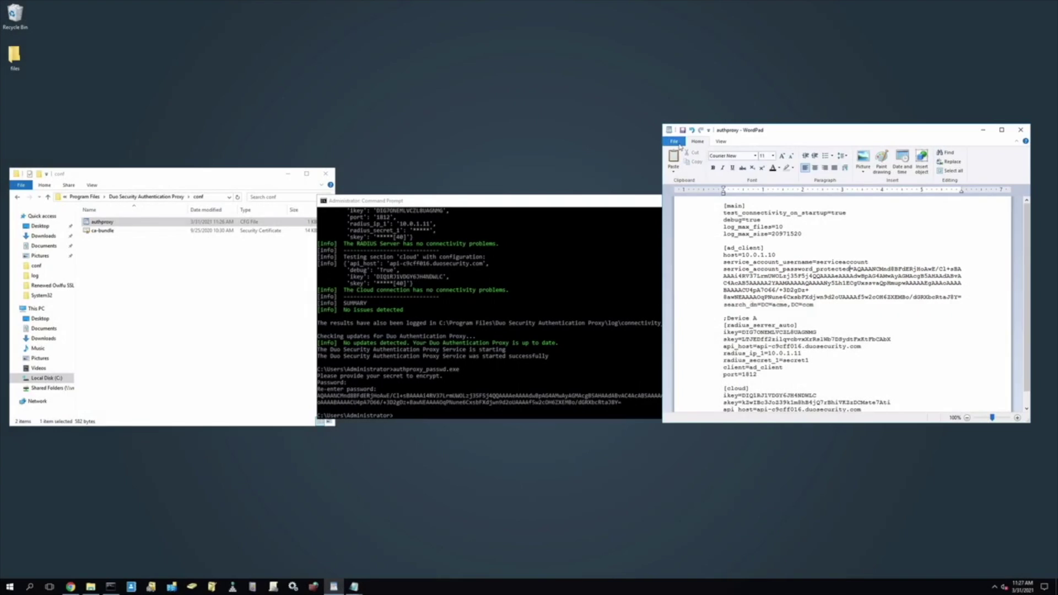
{"action": "left_click", "coordinate": [674, 141]}
{"action": "left_click", "coordinate": [690, 191]}
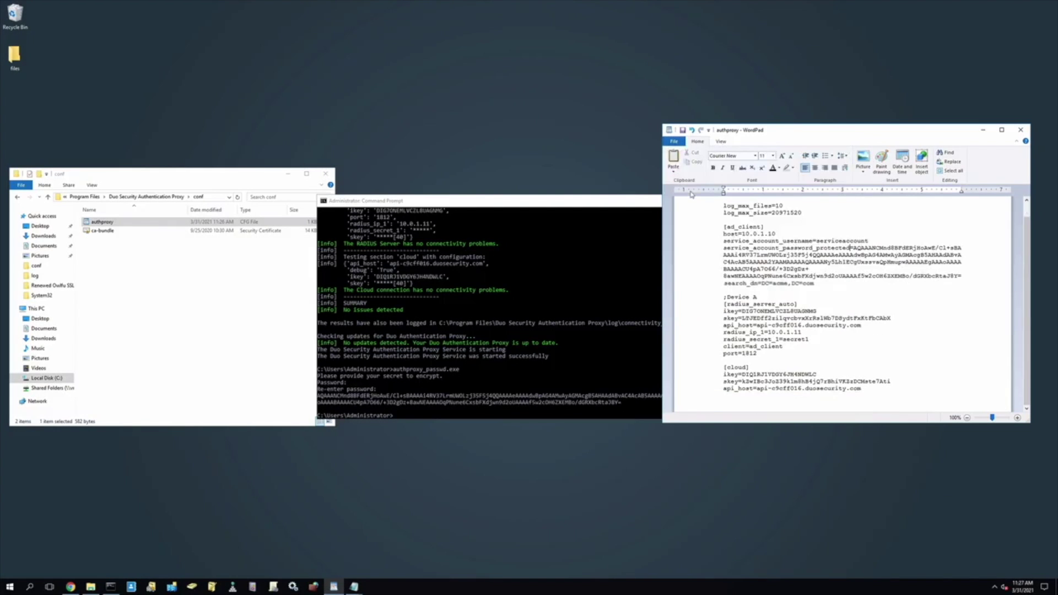
{"action": "left_click", "coordinate": [398, 417]}
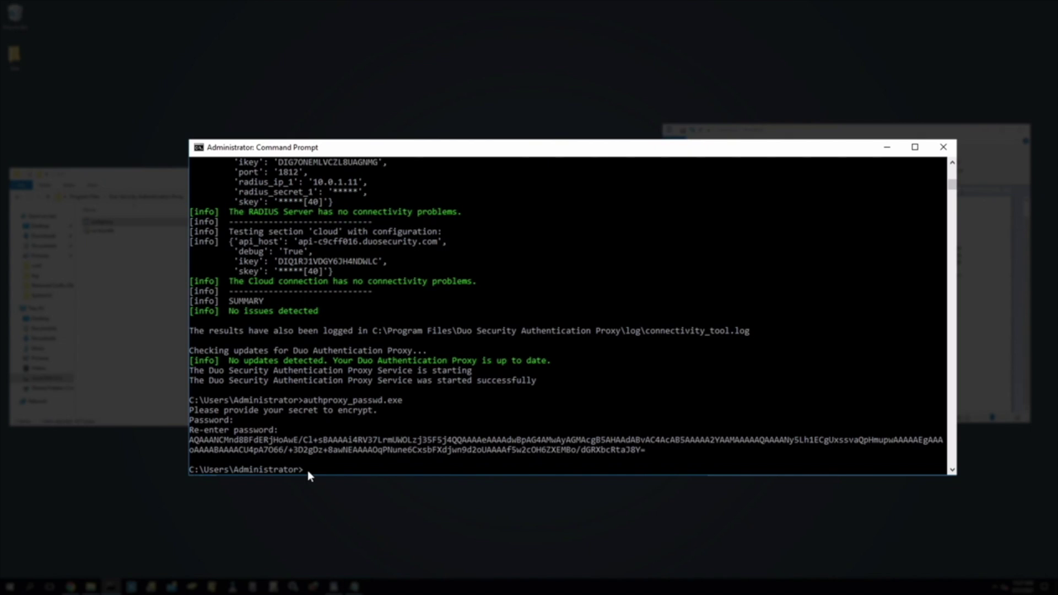
{"action": "type", "text": "authproxyctl restart"}
Step: Run authproxyctl restart to load the updated authproxy.cfg
{"action": "key", "text": "Return"}
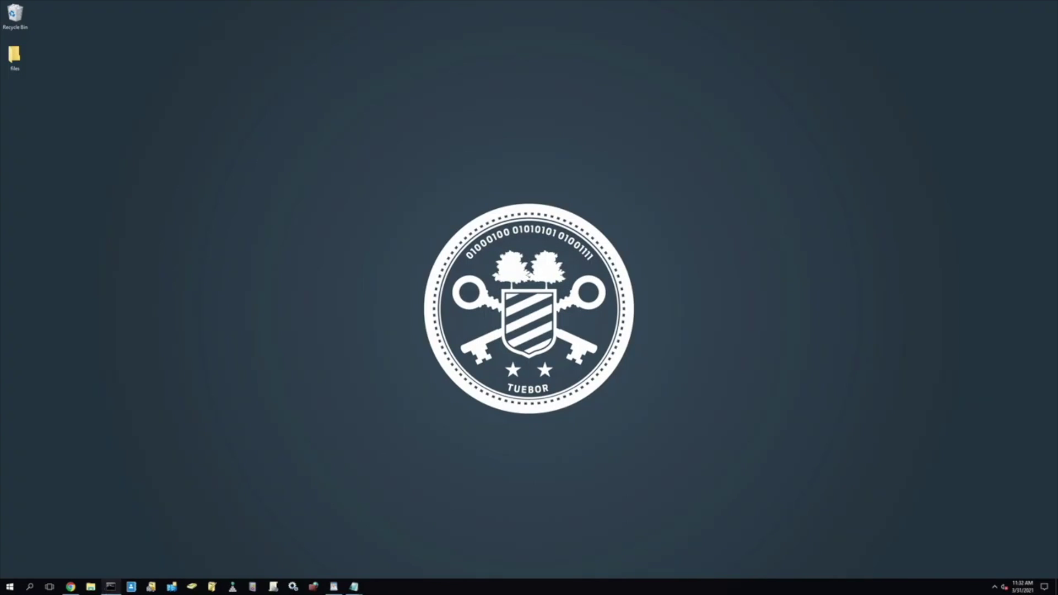
Step: Copy the Windows primary-only command from Duo's Primary Only Mode docs
{"action": "left_click", "coordinate": [111, 587]}
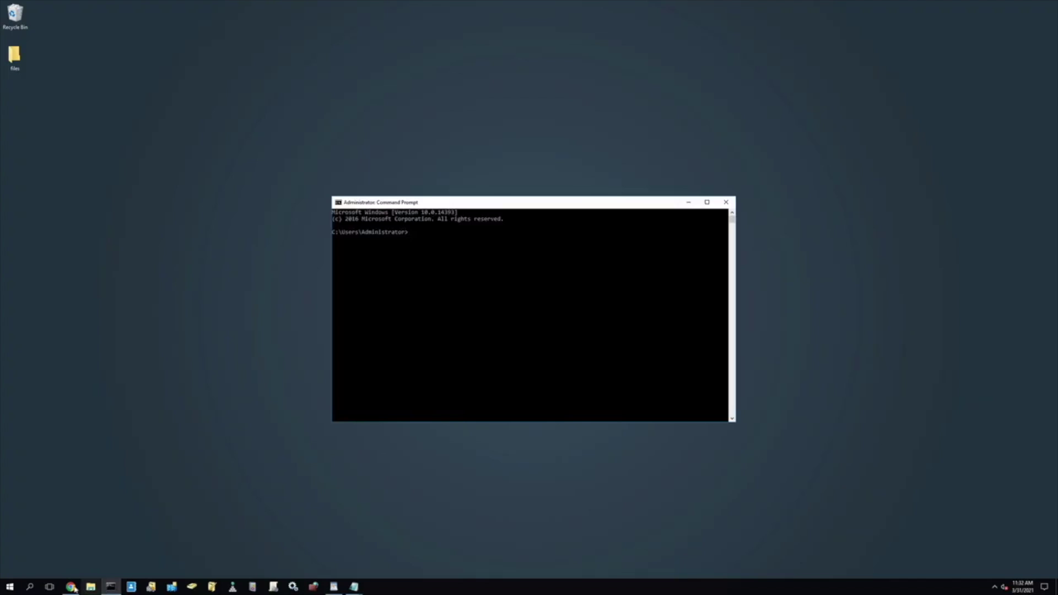
{"action": "left_click", "coordinate": [71, 587]}
{"action": "left_click", "coordinate": [372, 356]}
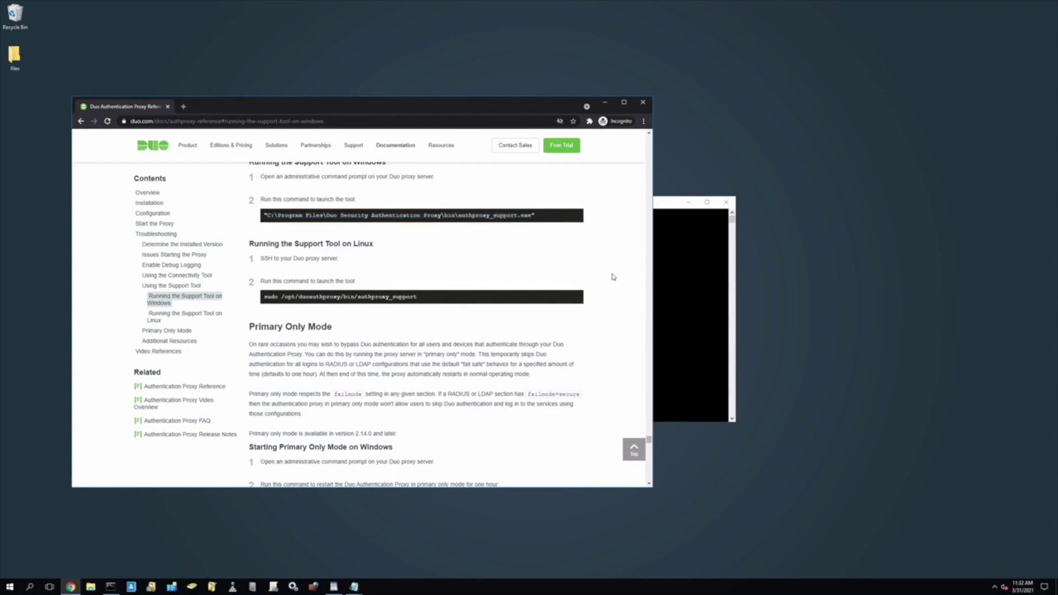
{"action": "left_click", "coordinate": [167, 329]}
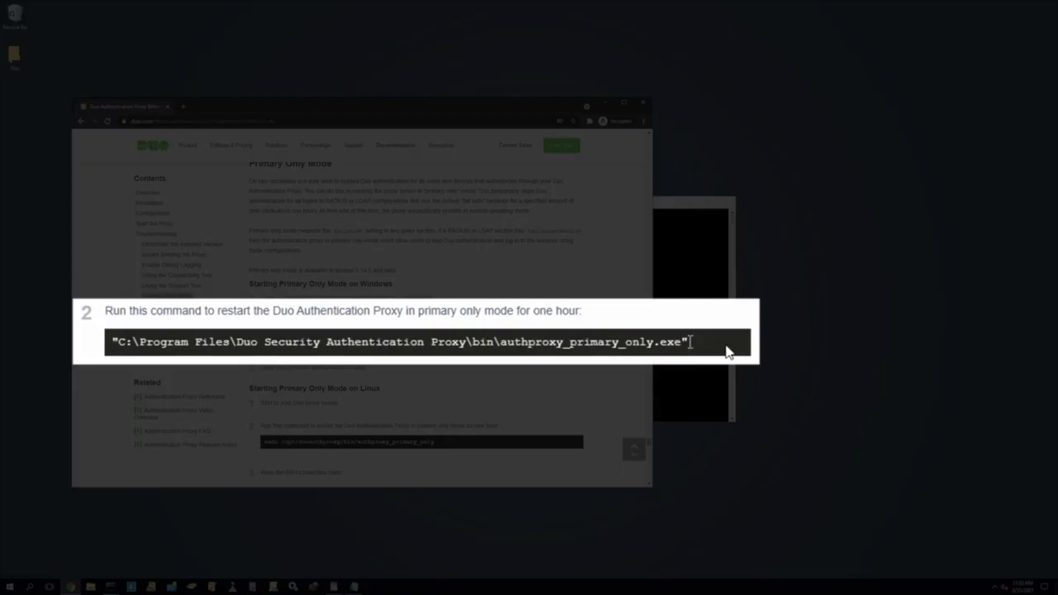
{"action": "triple_click", "coordinate": [693, 342]}
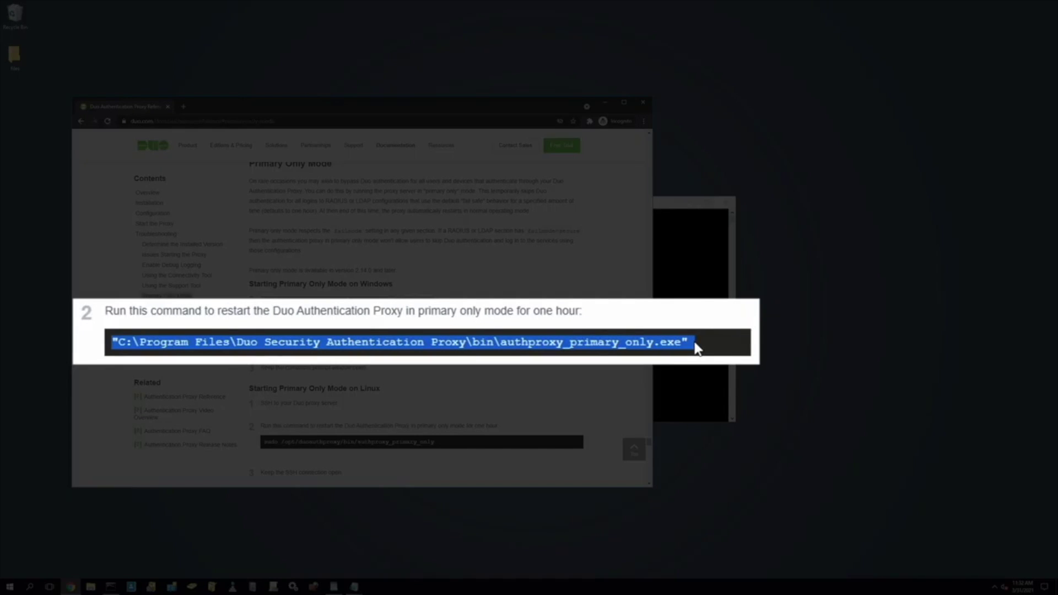
{"action": "key", "text": "ctrl+c"}
Step: Run the copied authproxy_primary_only.exe command in Command Prompt
{"action": "left_click", "coordinate": [695, 315]}
{"action": "key", "text": "ctrl+v"}
{"action": "key", "text": "Return"}
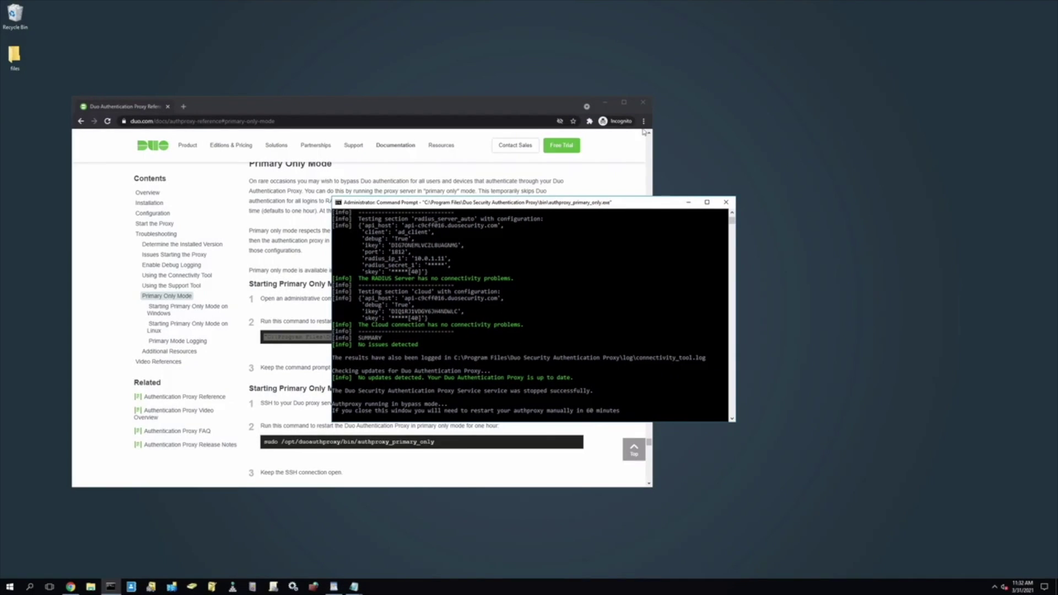
{"action": "left_click", "coordinate": [605, 106]}
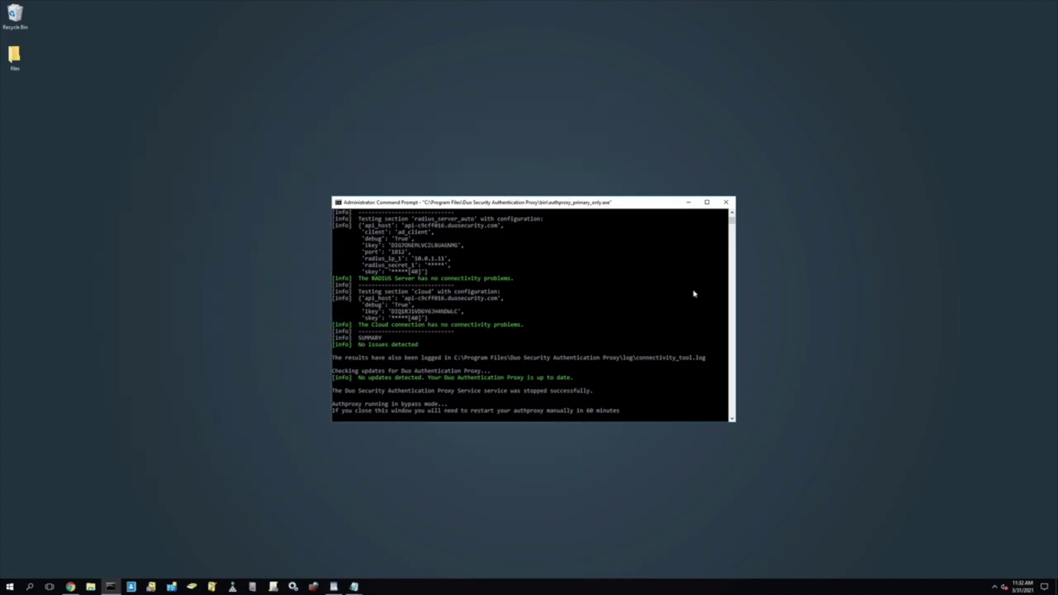